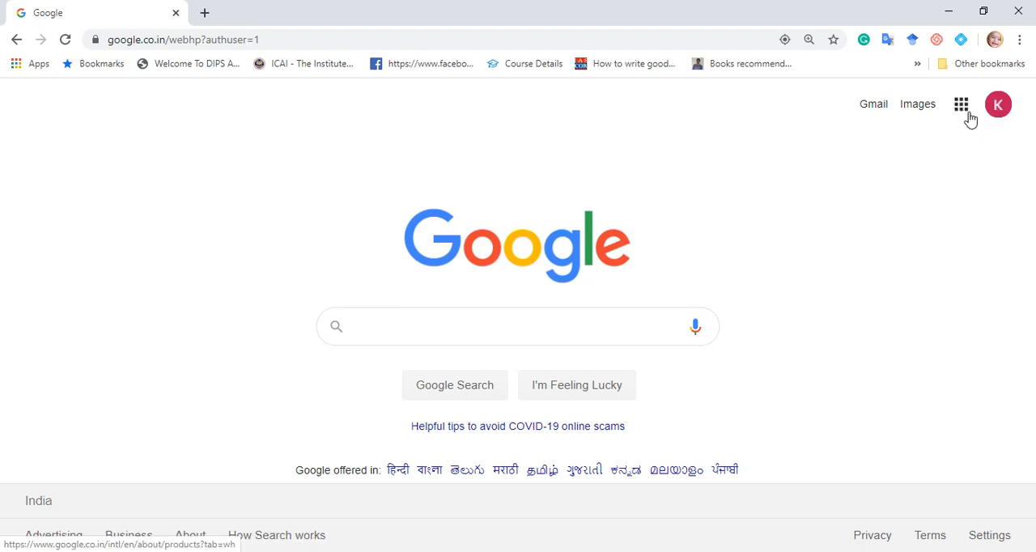
Open Google Classroom from the Google apps list.
click(964, 112)
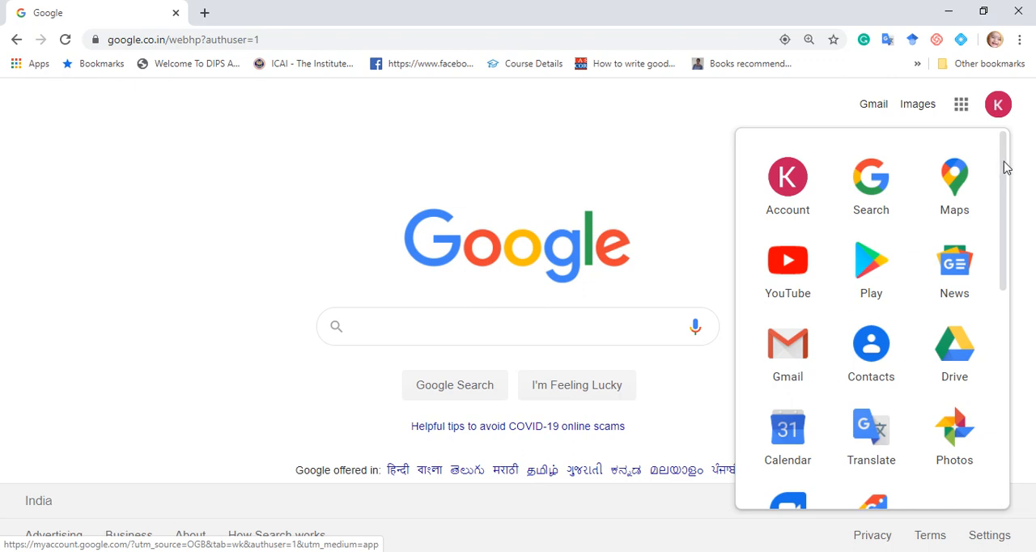
drag(1005, 162, 1010, 351)
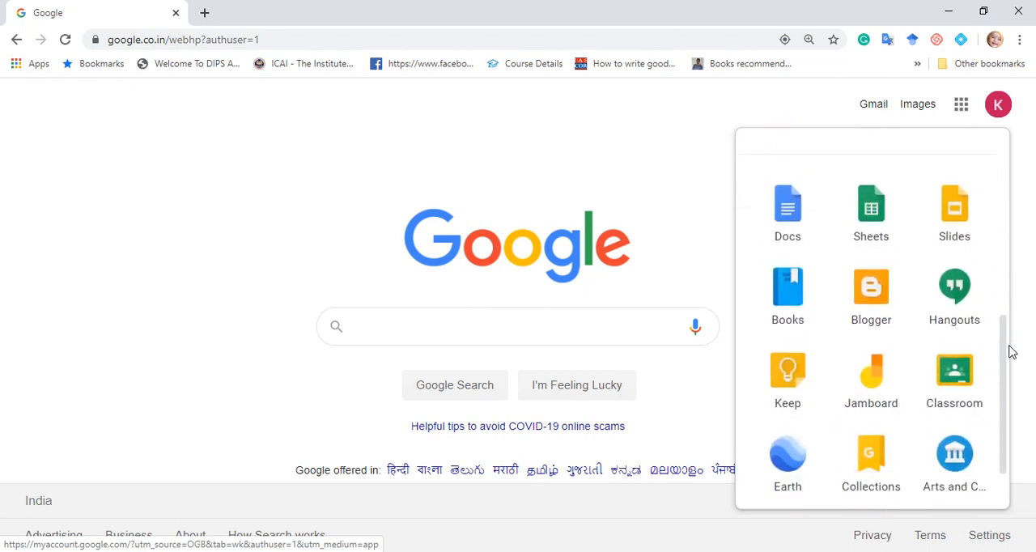
click(954, 374)
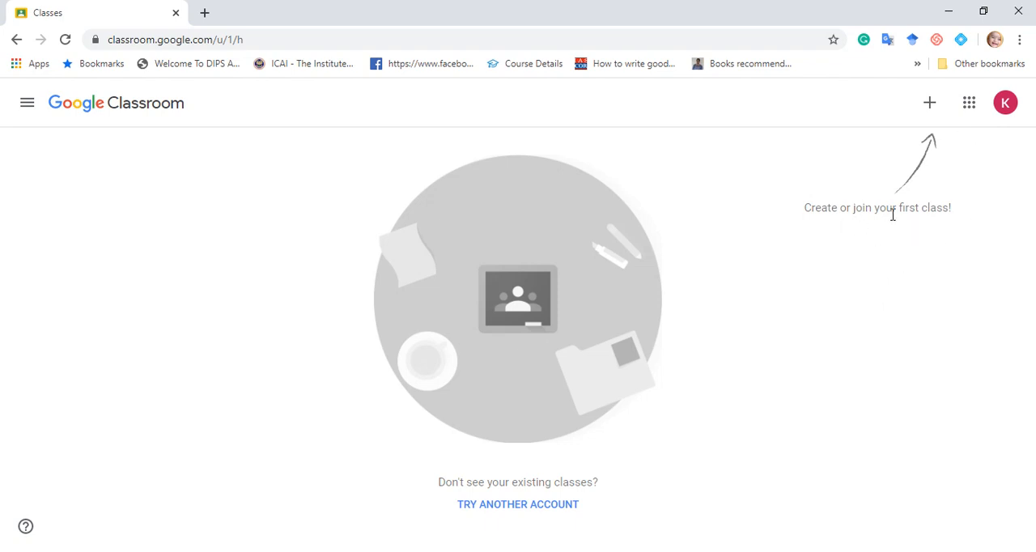
click(933, 114)
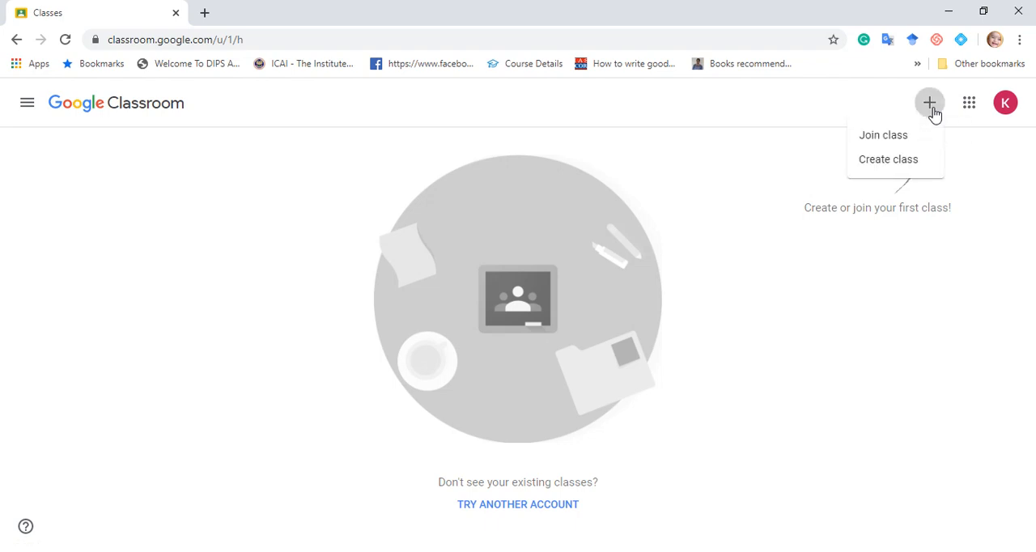
click(895, 144)
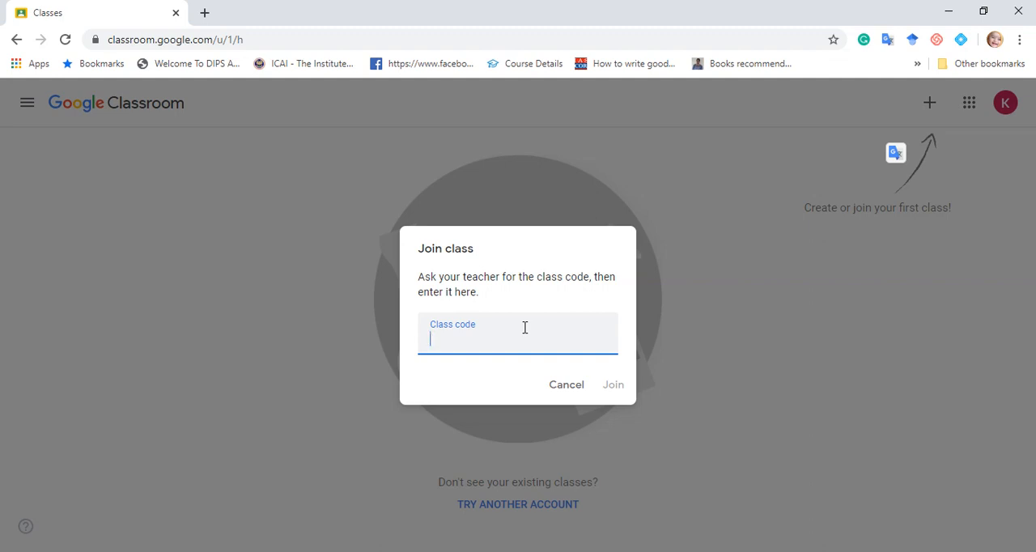
click(573, 390)
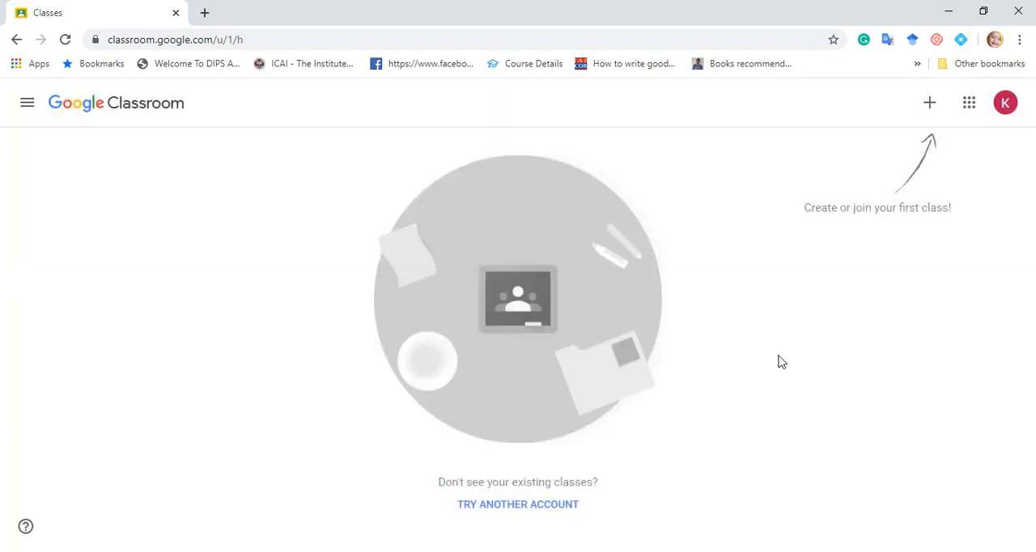
Start creating a class and accept the notice that Classroom is not being used at a school with students.
click(928, 103)
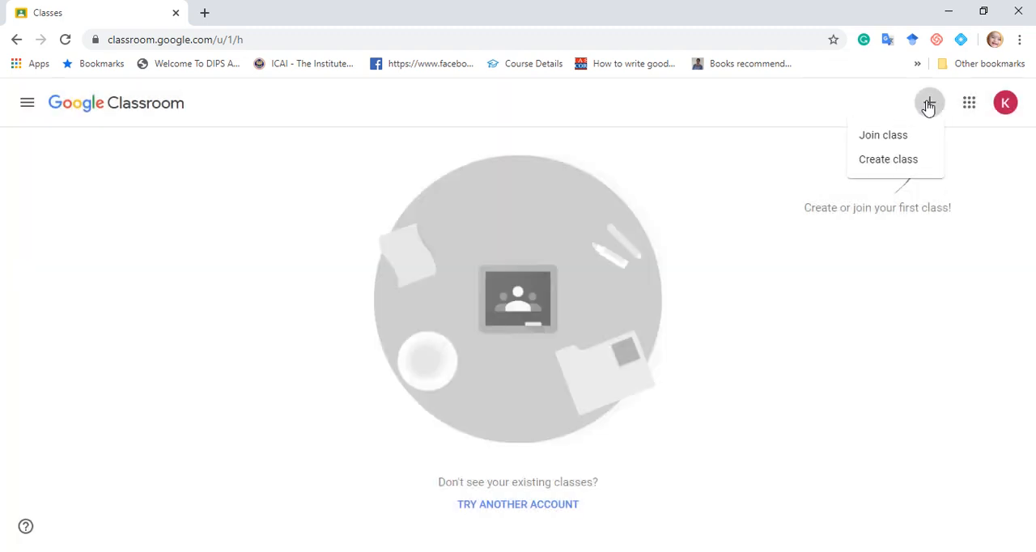
click(895, 165)
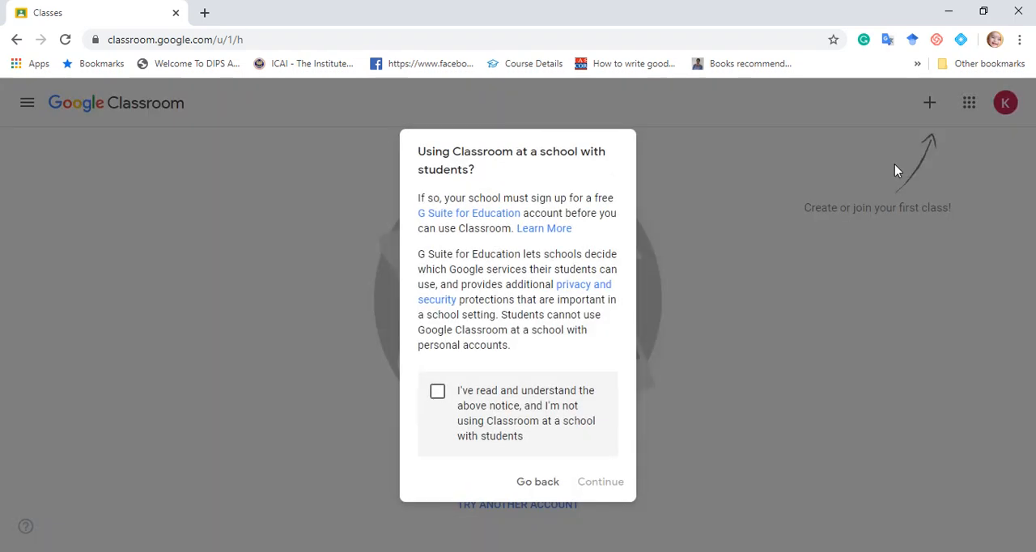
click(437, 393)
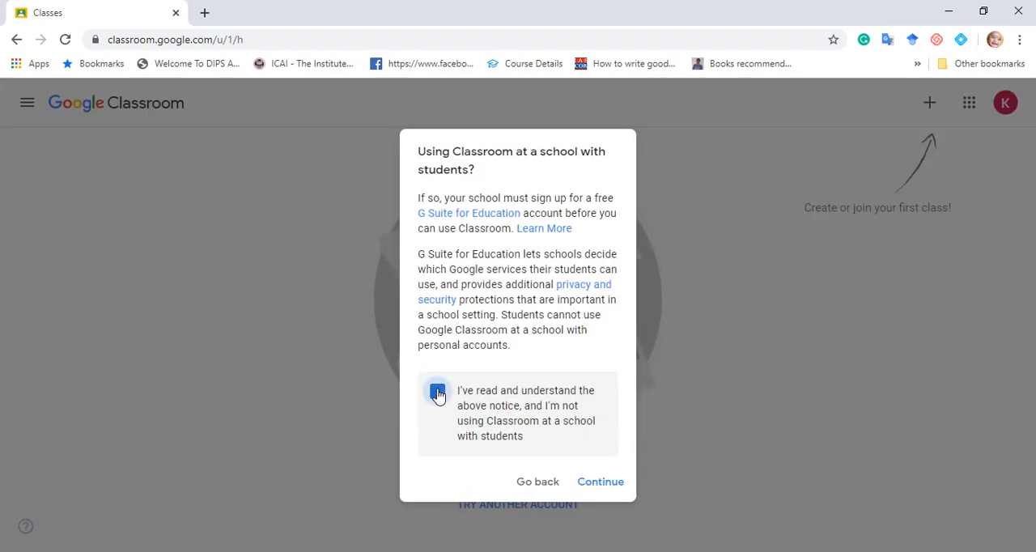
click(601, 482)
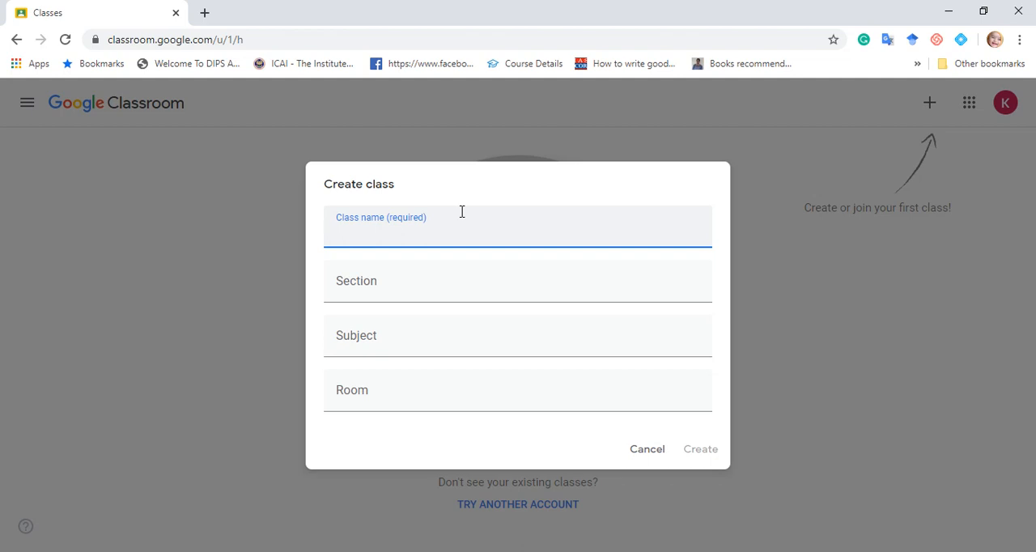
Create the class with the name "B.E-3rd year" and dismiss the What's new notice.
text(B.E-3n)
key(BackSpace)
text(rd year)
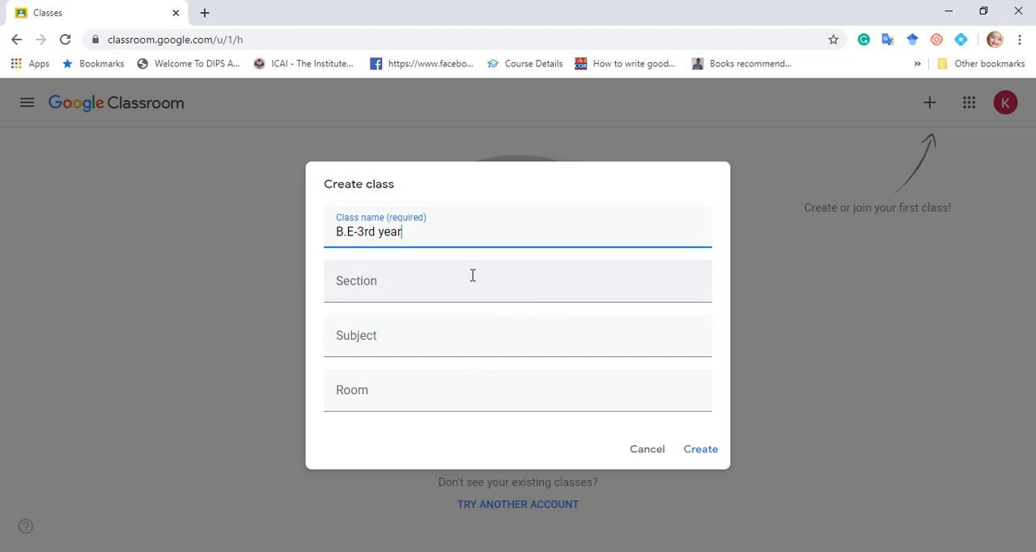
click(701, 454)
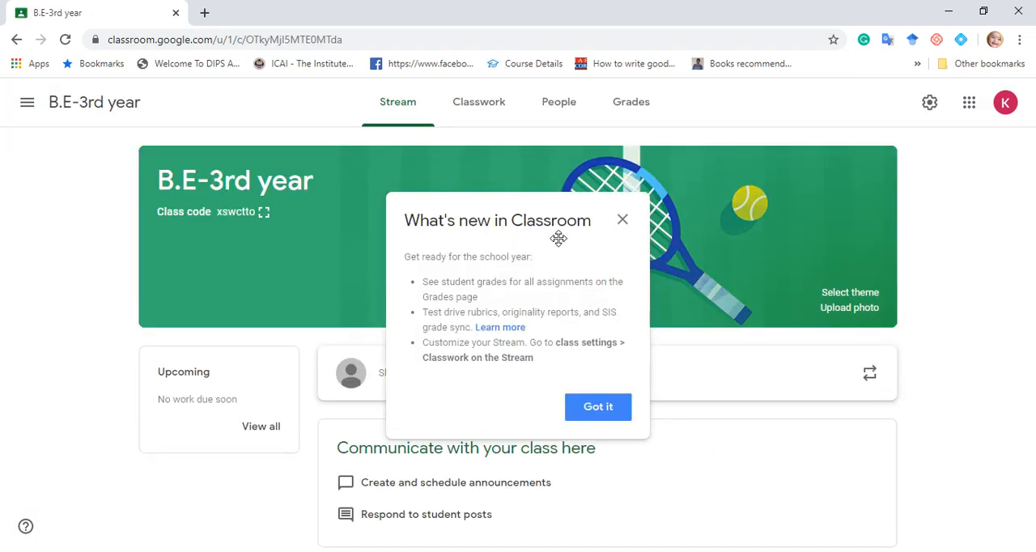
click(606, 411)
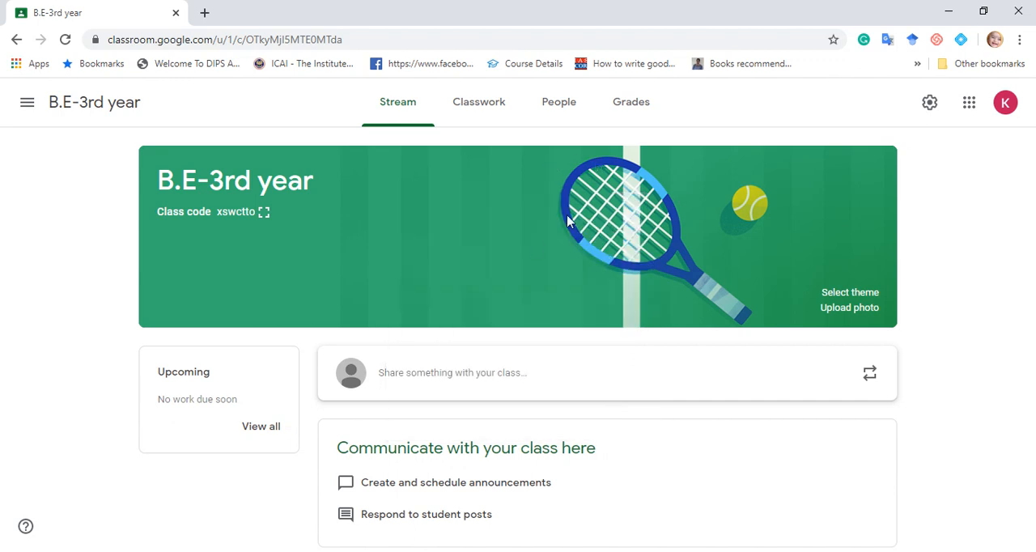
Set the class theme to the Psychology image from the Math & Science gallery.
click(841, 297)
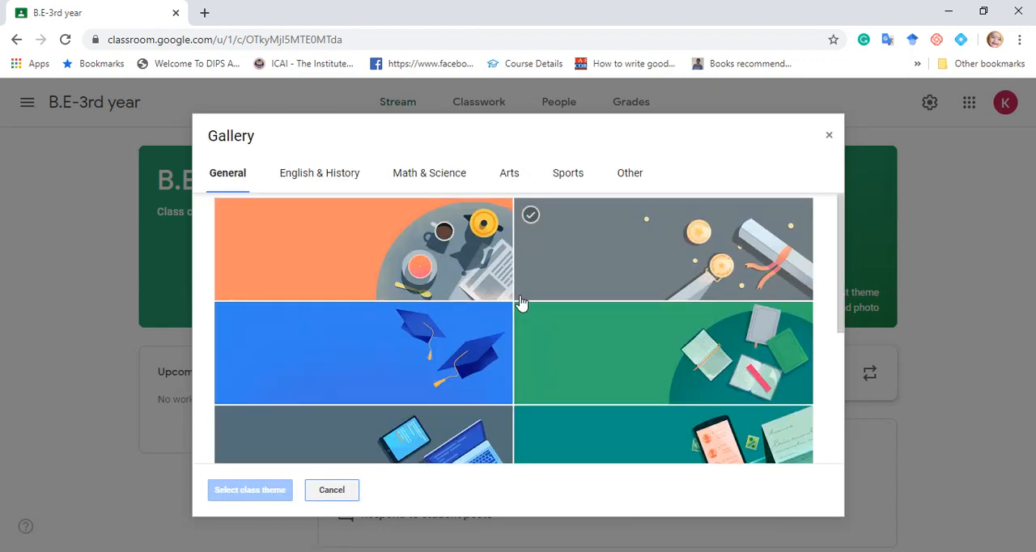
click(445, 176)
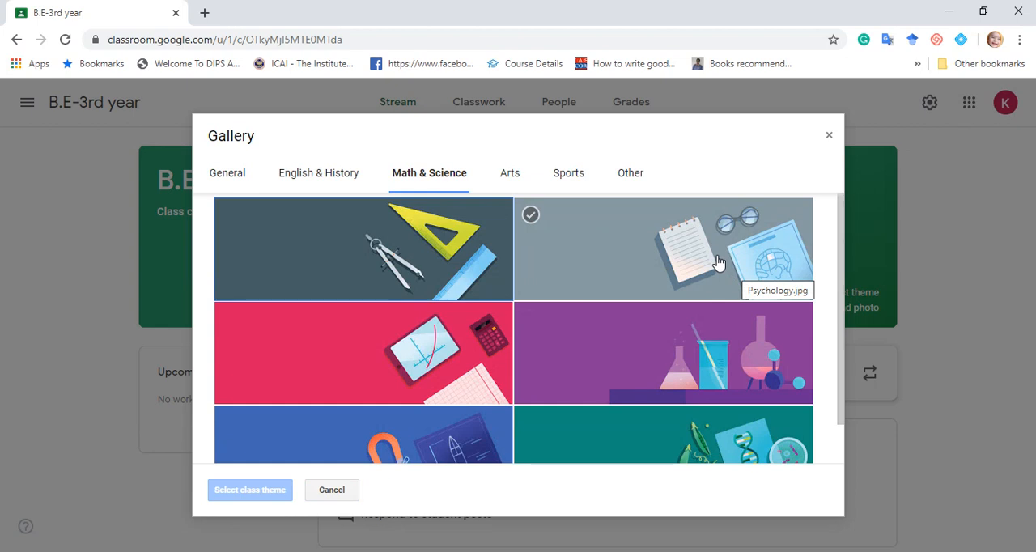
click(718, 262)
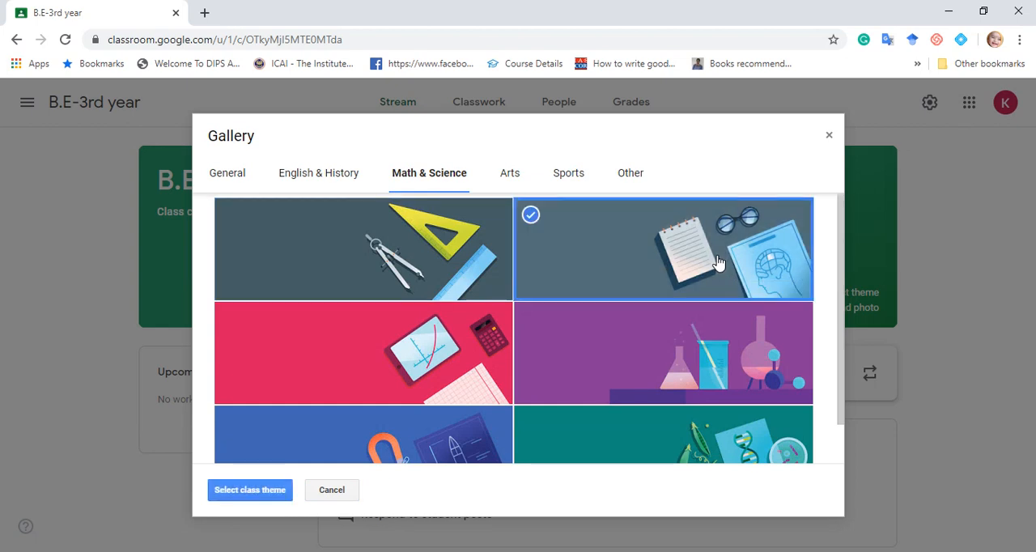
click(250, 490)
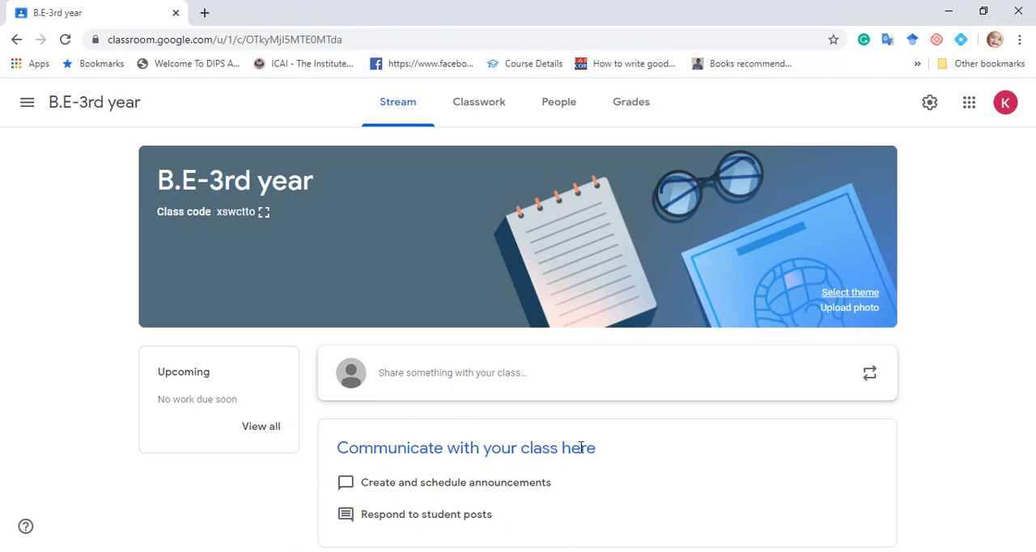
Open the composer for sharing a post with the class, dismiss its tip and look over the audience options.
click(519, 382)
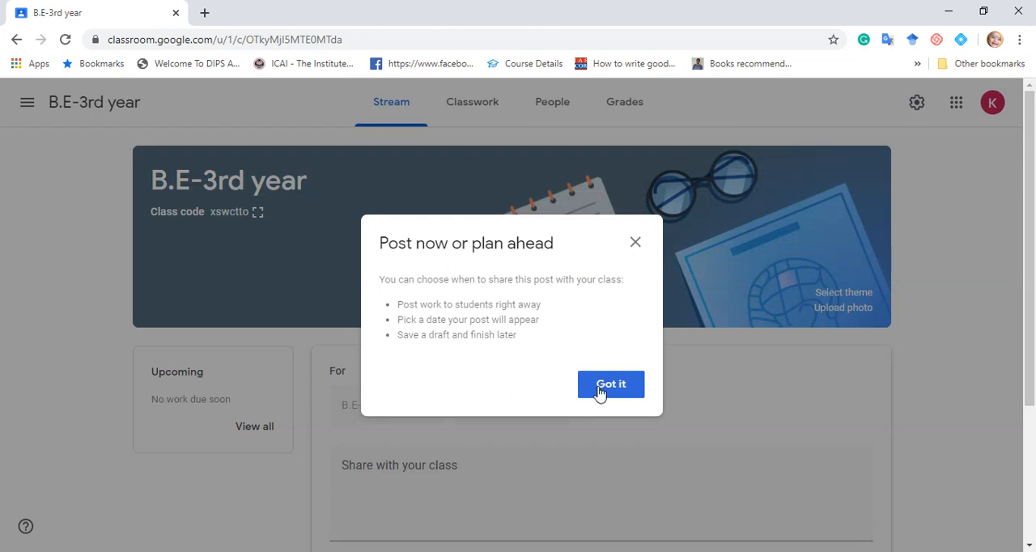
click(610, 385)
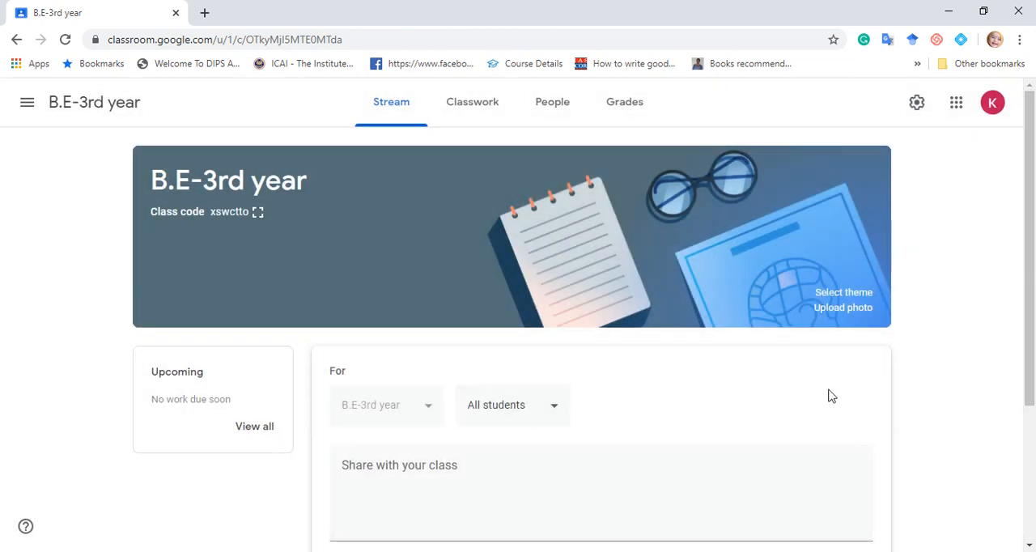
drag(1032, 394, 1032, 356)
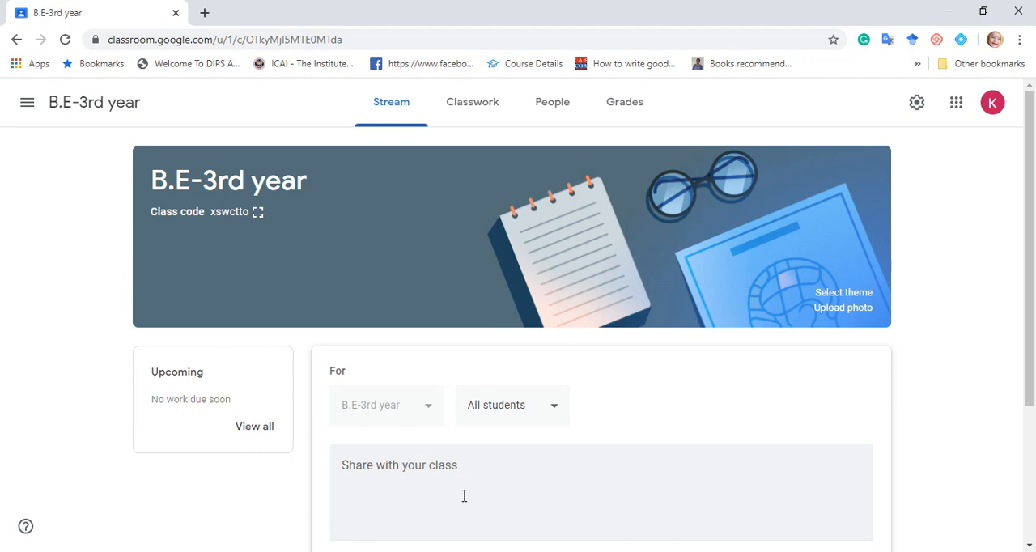
Start a new assignment in the class's Classwork and dismiss the tip about adding materials.
click(479, 108)
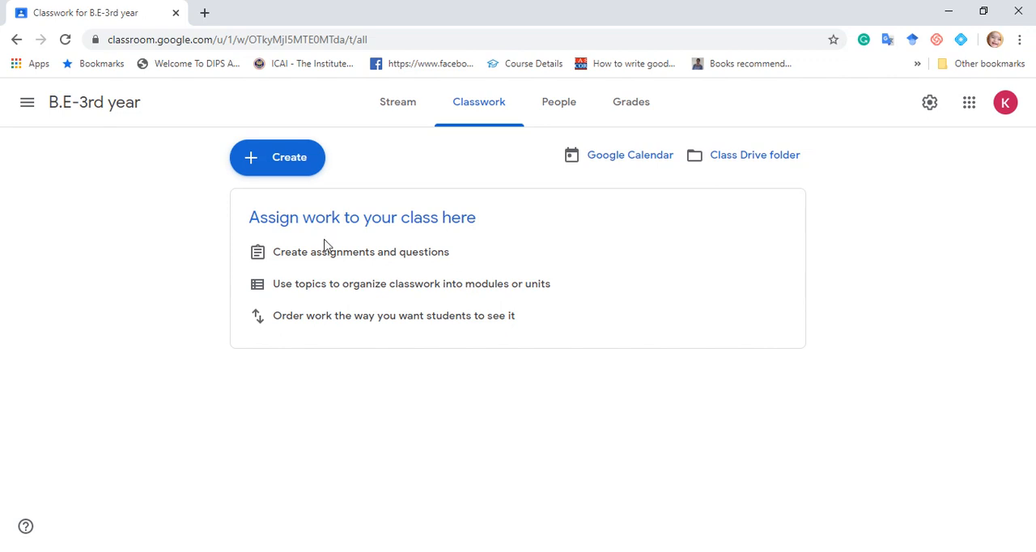
click(276, 162)
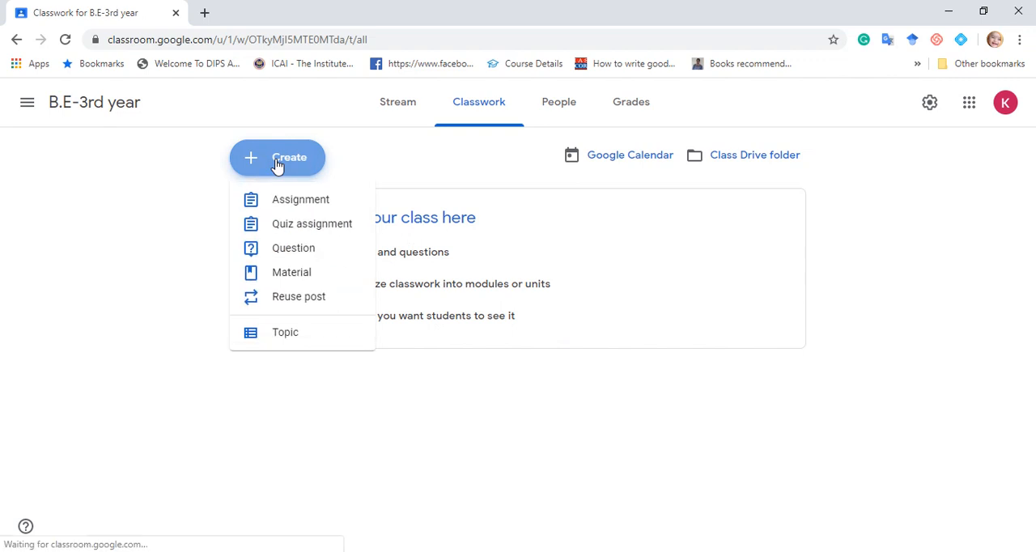
click(328, 208)
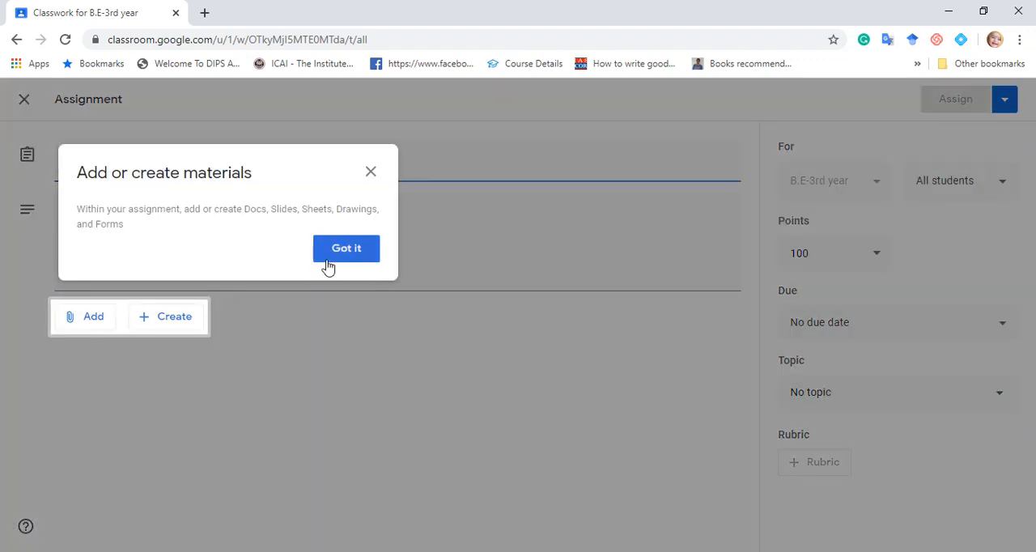
click(347, 251)
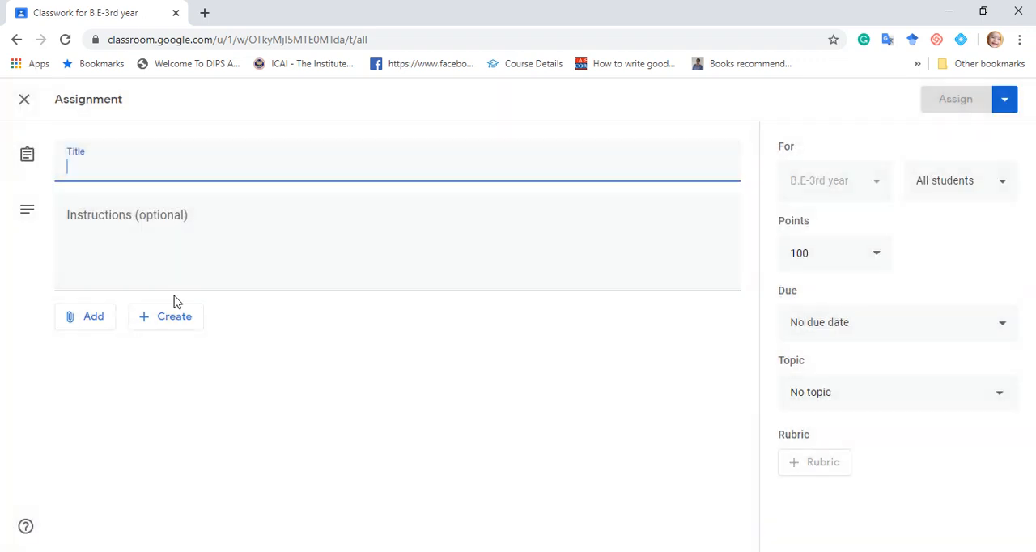
Examine the assignment's instructions field and the sources offered for attaching materials.
click(211, 234)
click(209, 234)
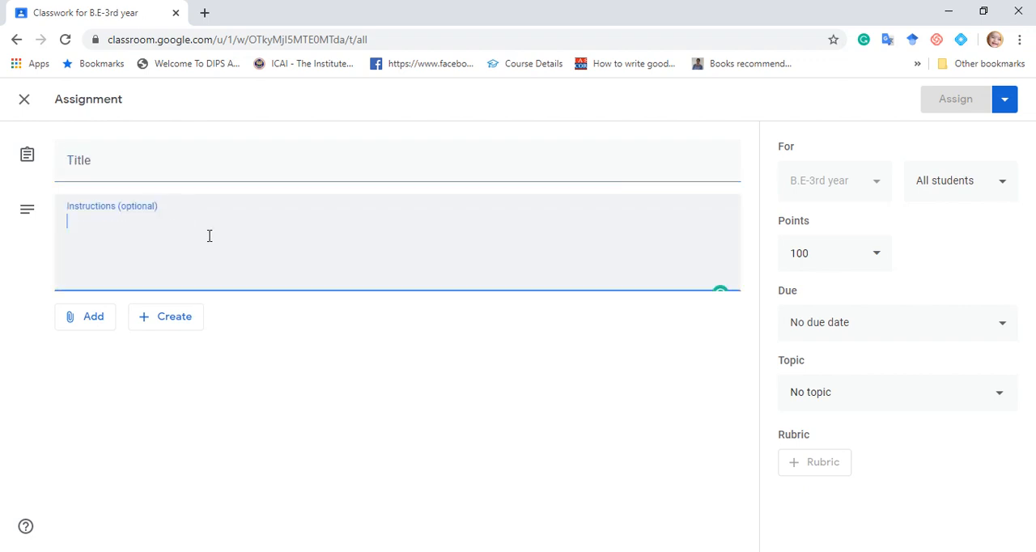
click(93, 323)
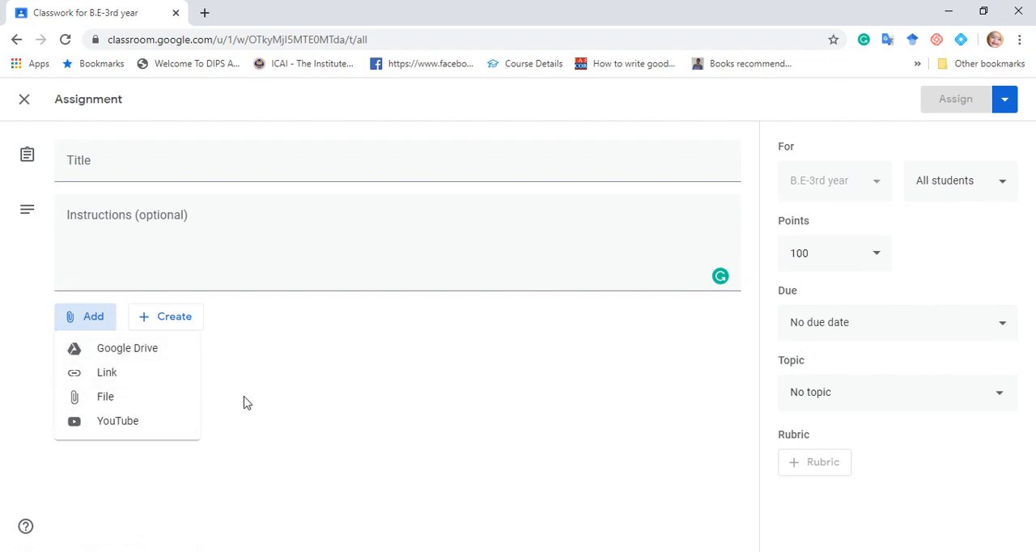
click(455, 381)
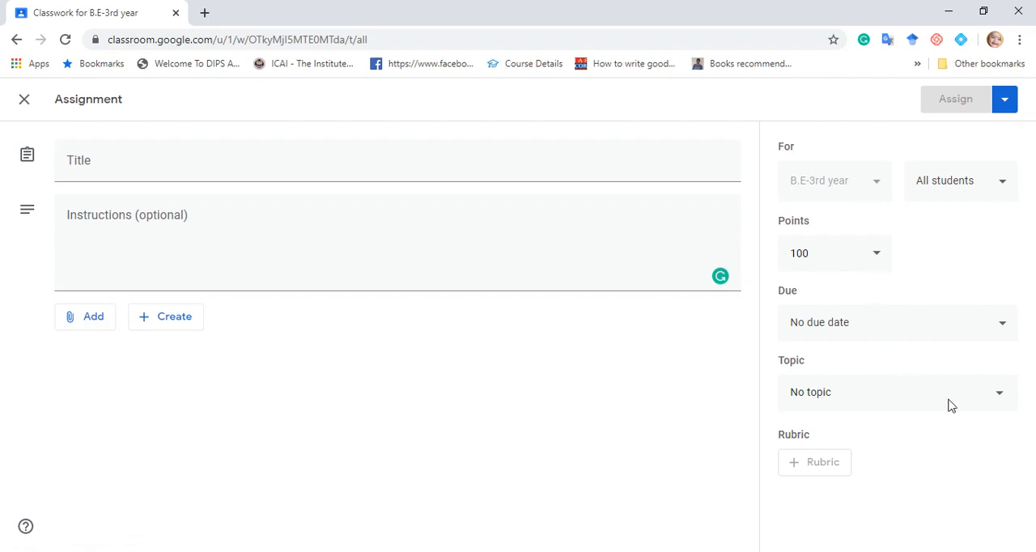
Title the assignment "Assignment-1" and close it, keeping it as a draft.
click(490, 164)
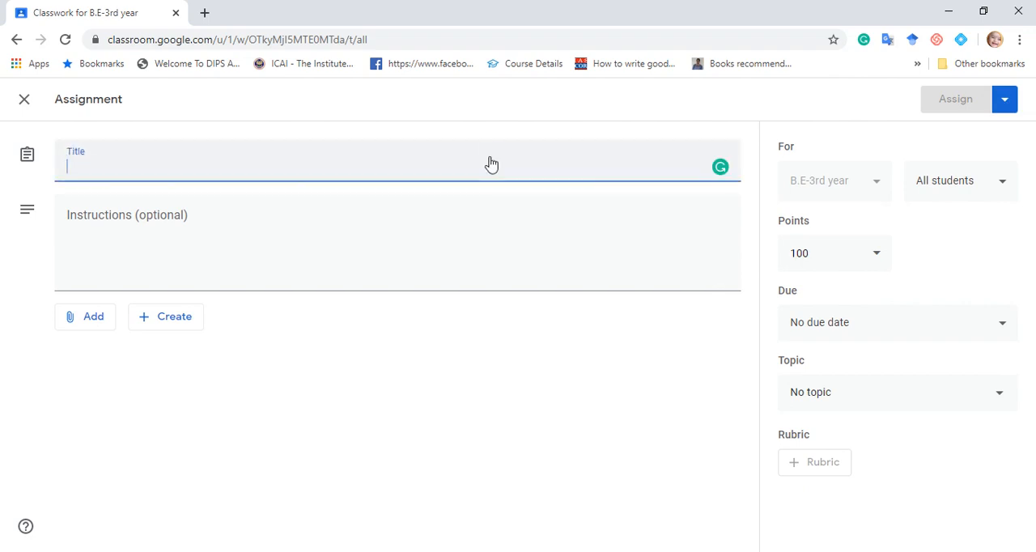
text(As)
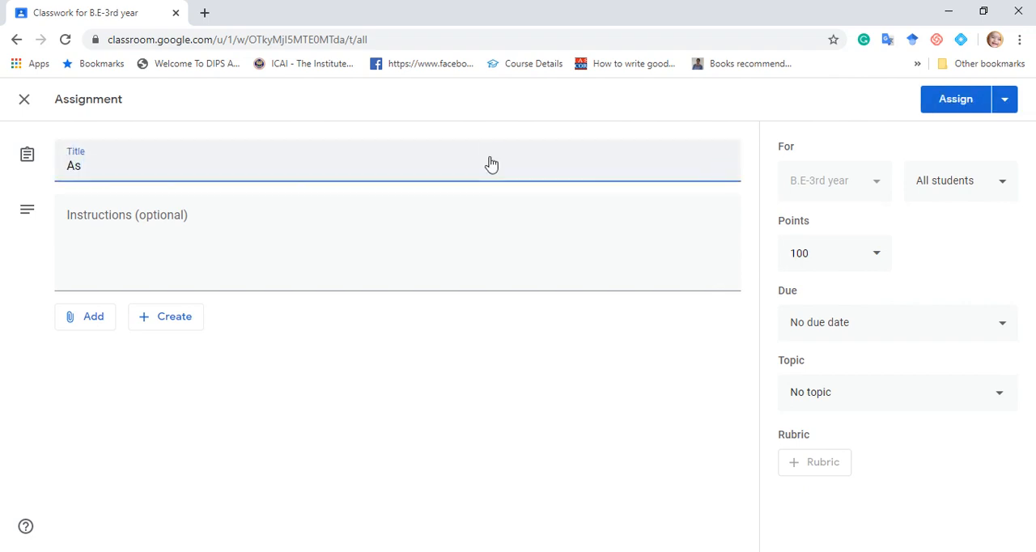
text(signment-I)
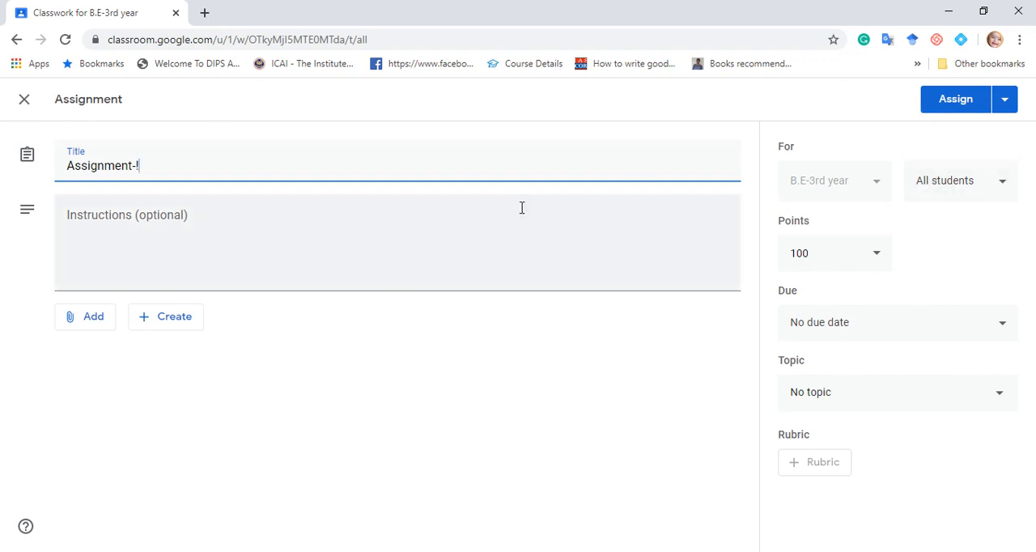
key(BackSpace)
text(1)
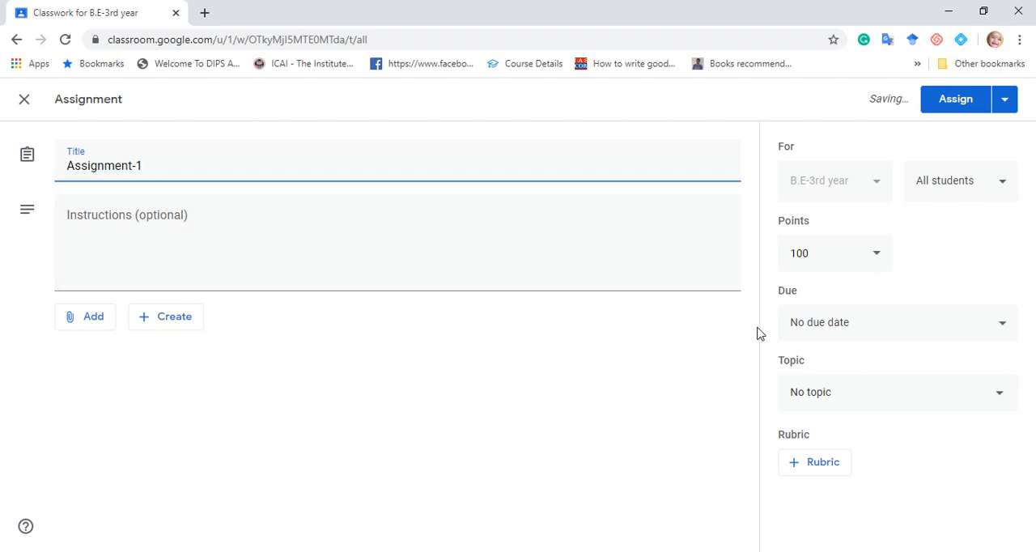
click(24, 101)
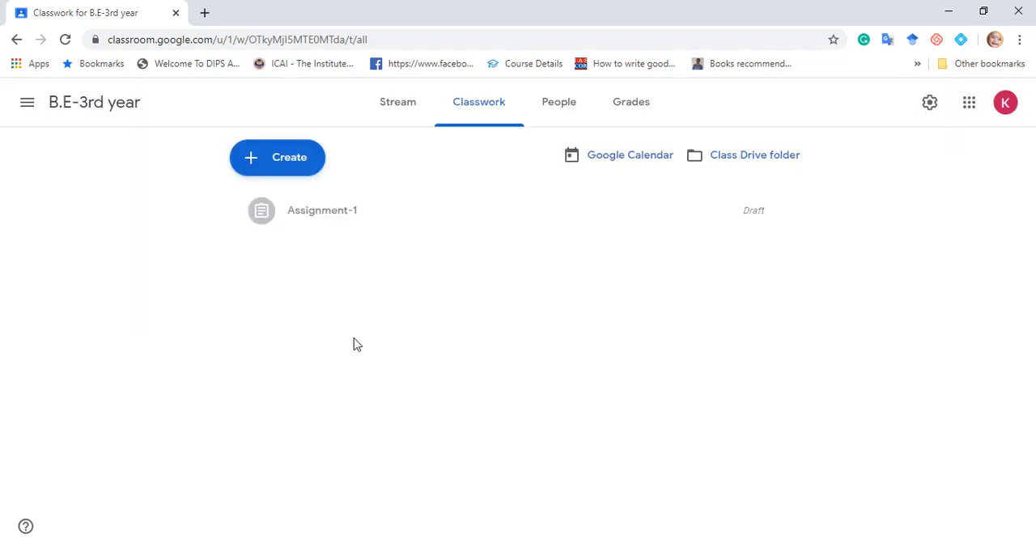
Start a new quiz assignment with a blank quiz form attached and dismiss the rubric tip.
click(299, 153)
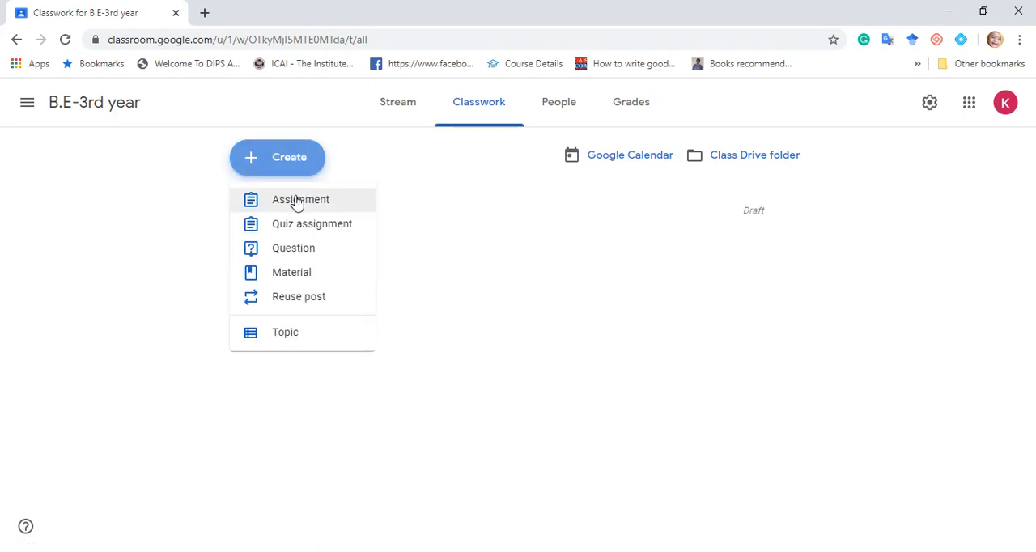
click(326, 230)
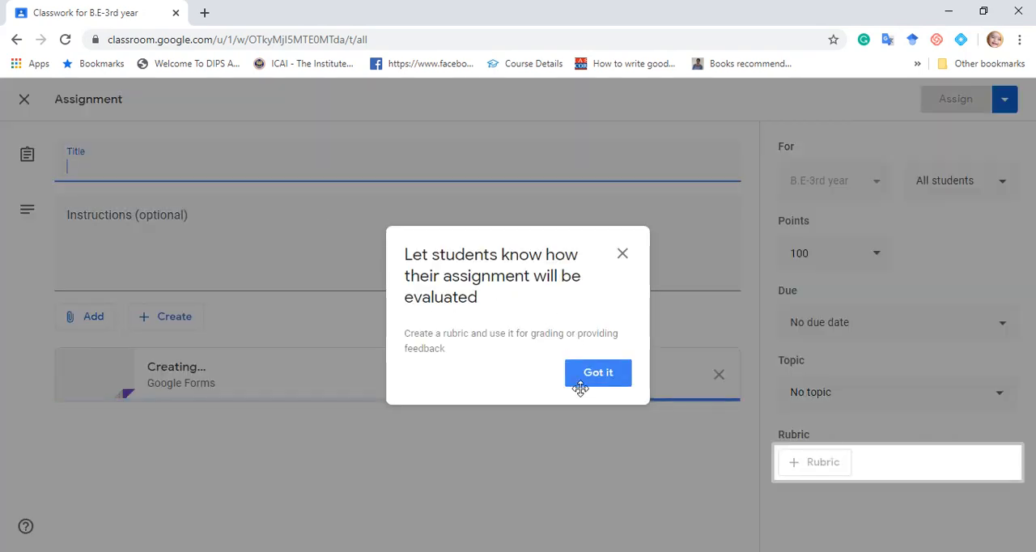
click(622, 255)
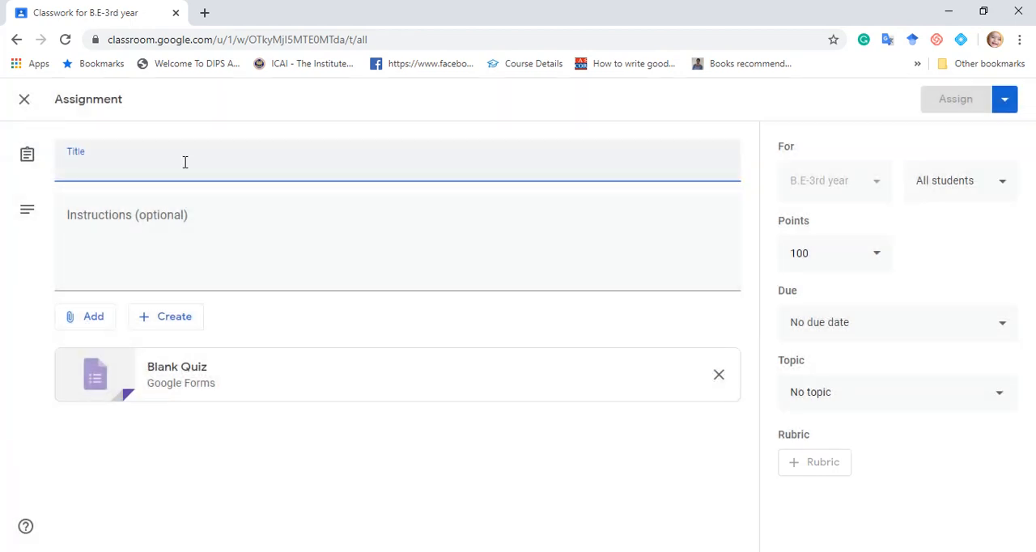
Title the quiz assignment "Class Test-1".
text(Class)
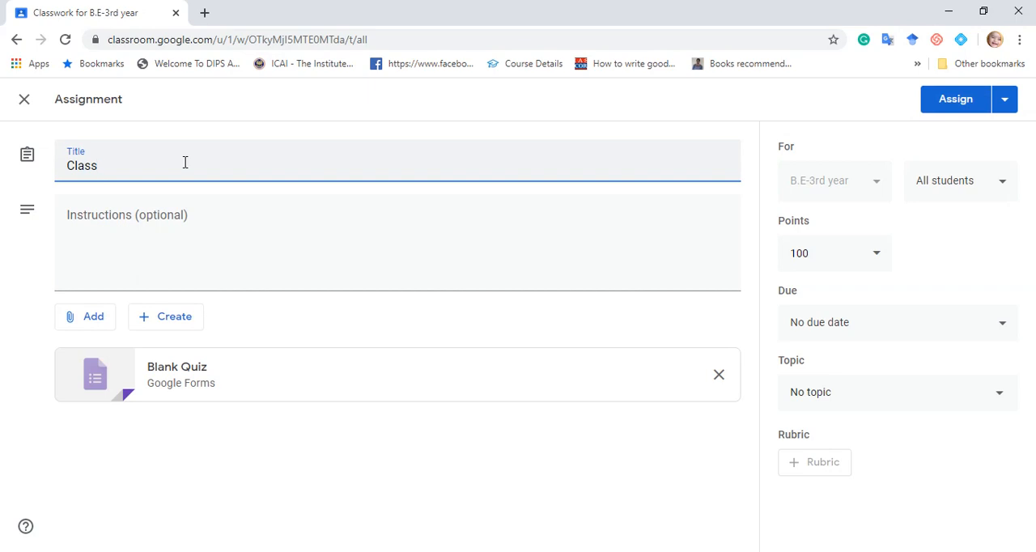
text( room)
key(BackSpace)
key(BackSpace)
key(BackSpace)
key(BackSpace)
key(BackSpace)
key(BackSpace)
text(Test)
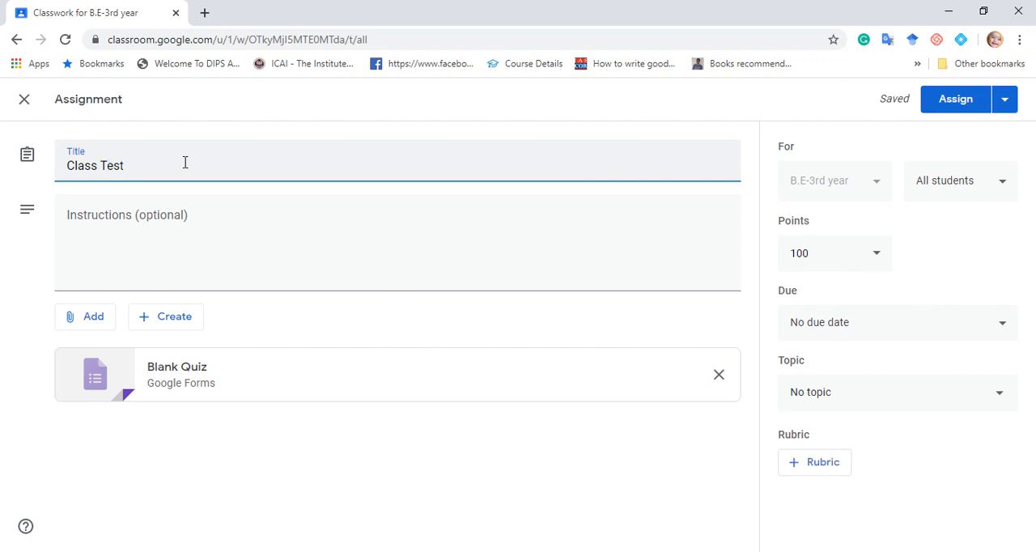
text(-I)
text(1)
Examine the quiz assignment's instructions field and the options for creating or adding attachments.
click(202, 316)
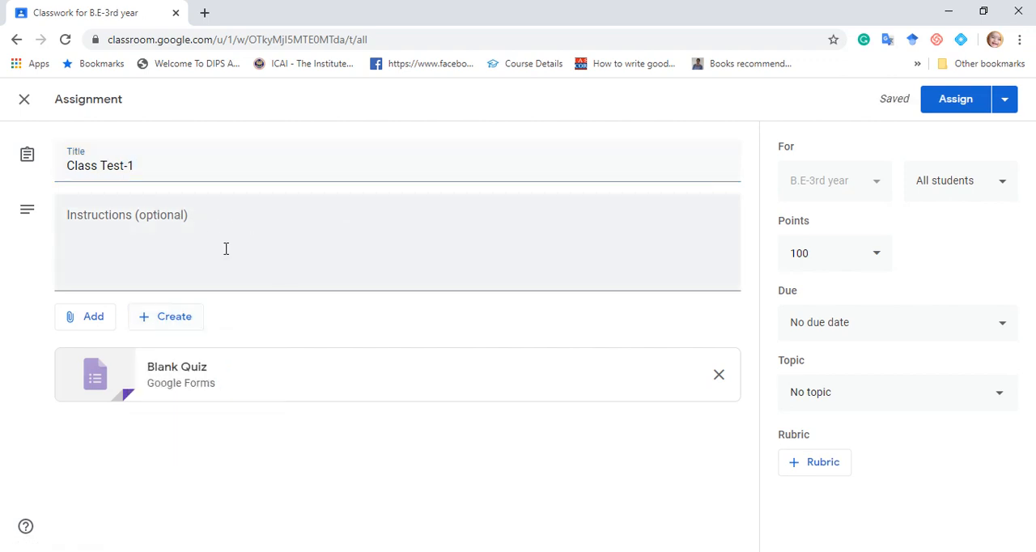
click(262, 260)
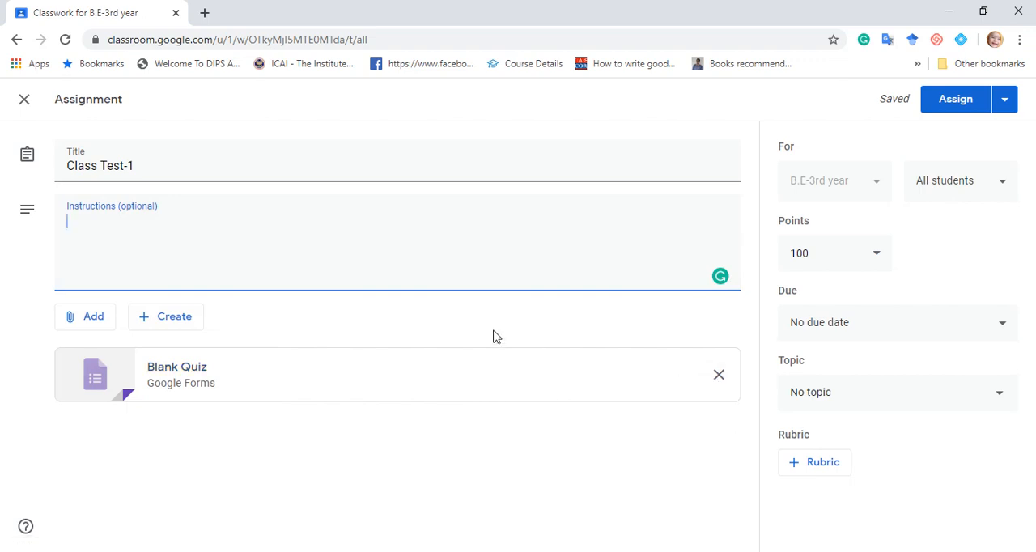
click(172, 320)
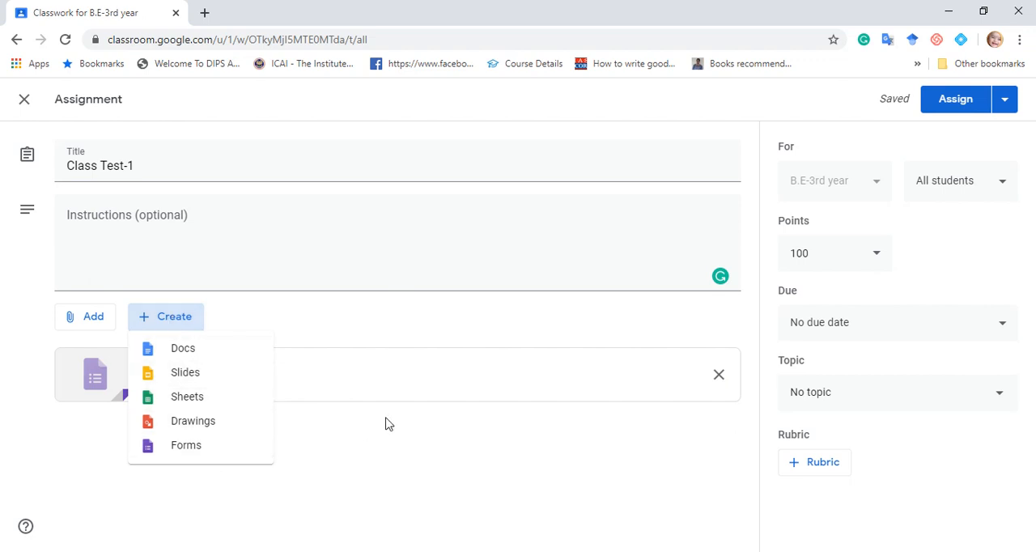
click(717, 378)
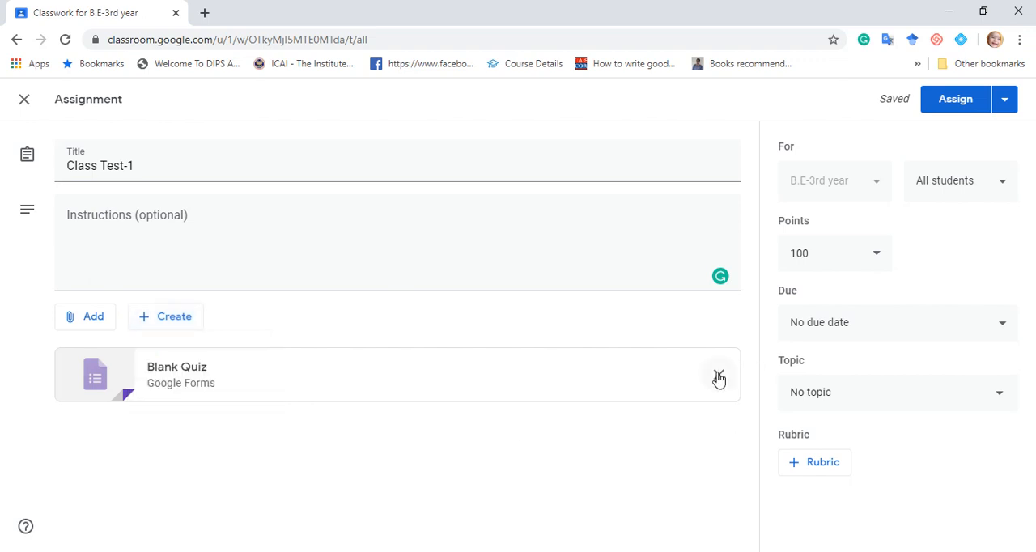
click(103, 321)
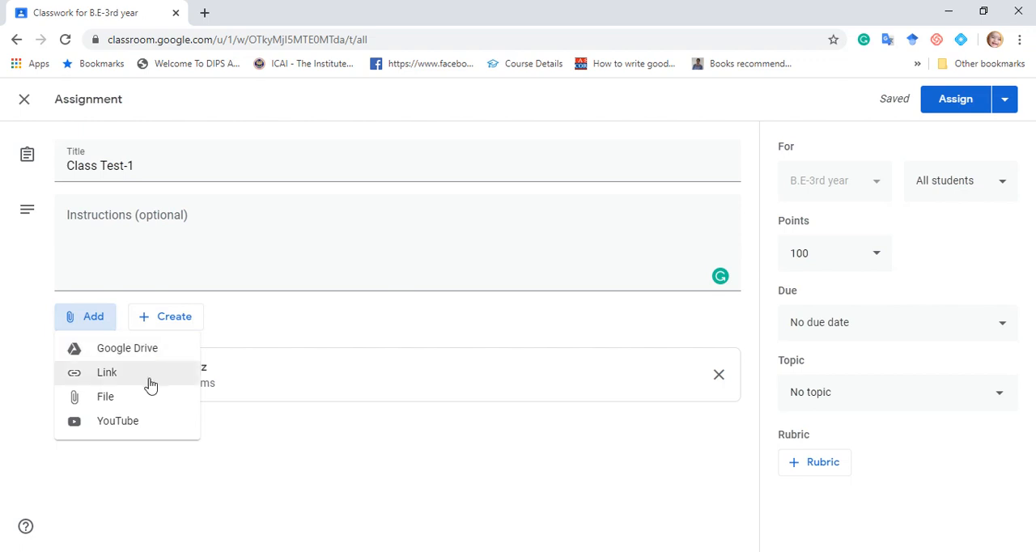
click(439, 473)
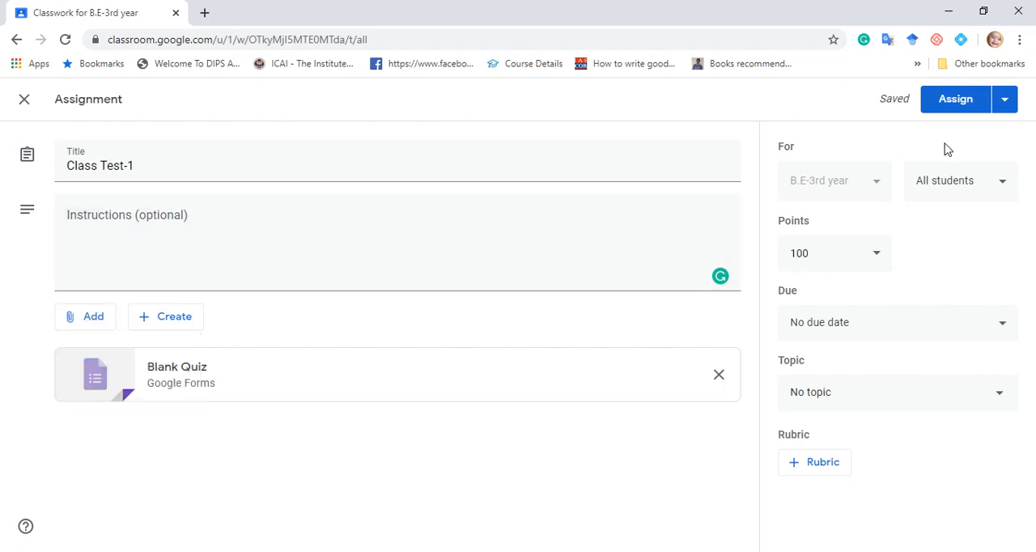
Check the quiz assignment's publishing and due date options, and close it, keeping it as a draft.
click(1006, 105)
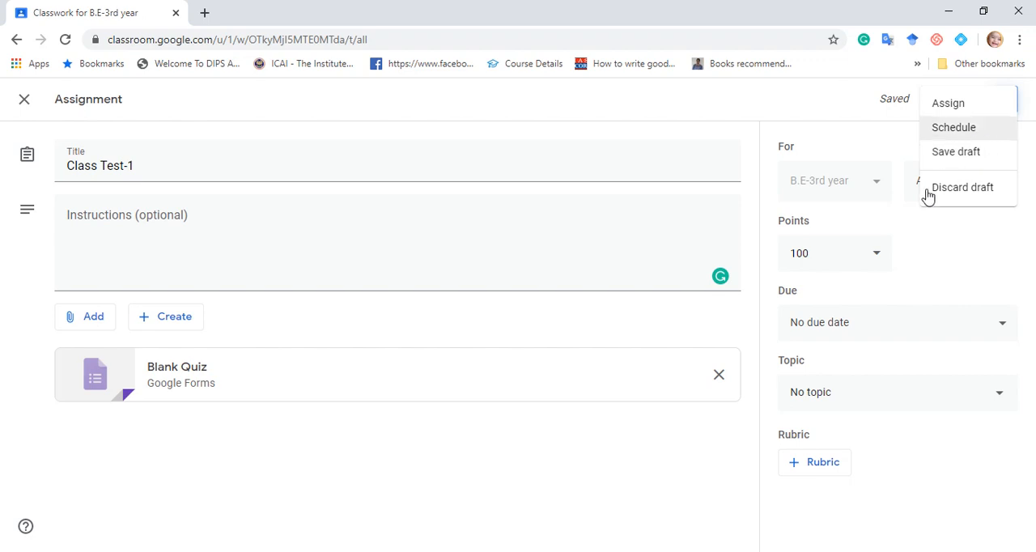
click(938, 256)
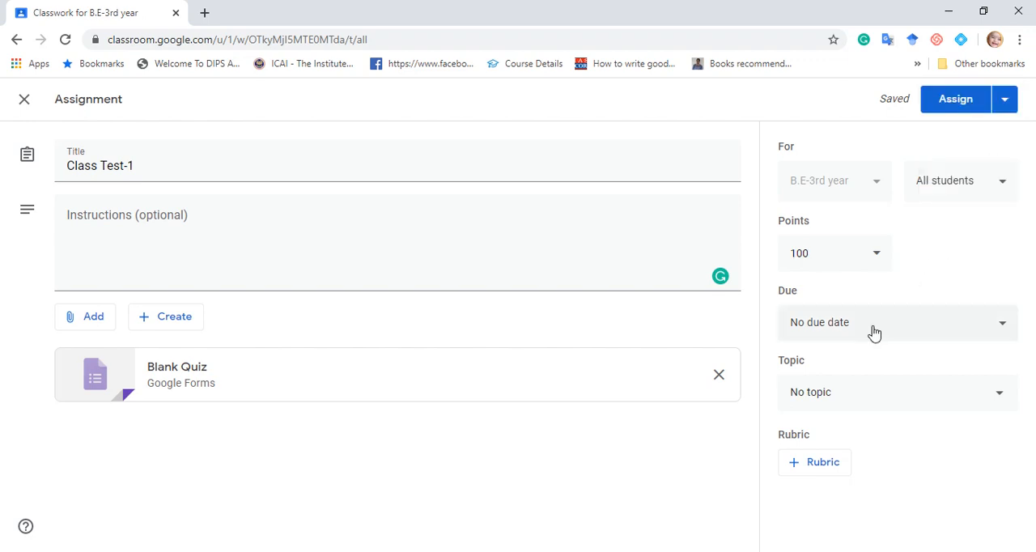
click(872, 326)
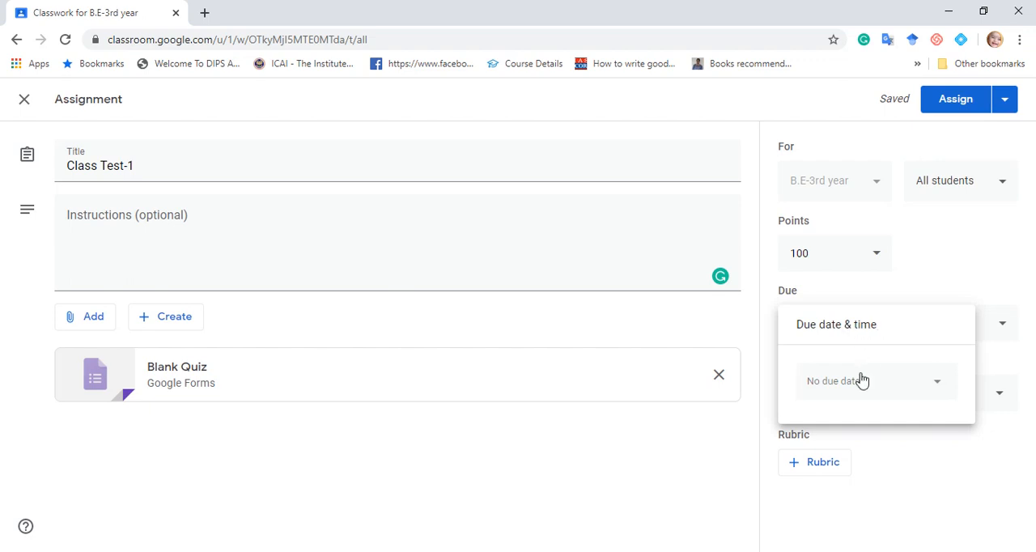
click(936, 278)
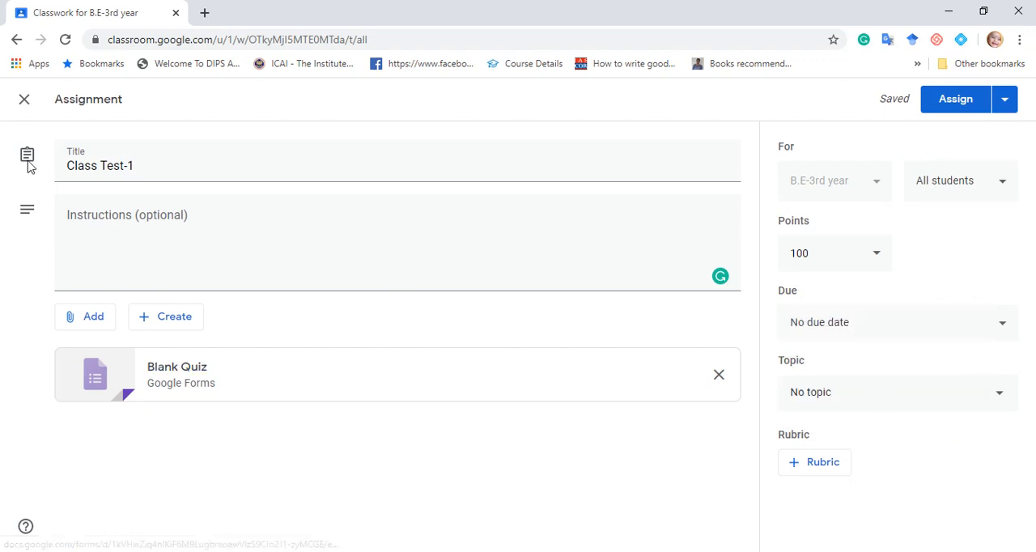
click(25, 100)
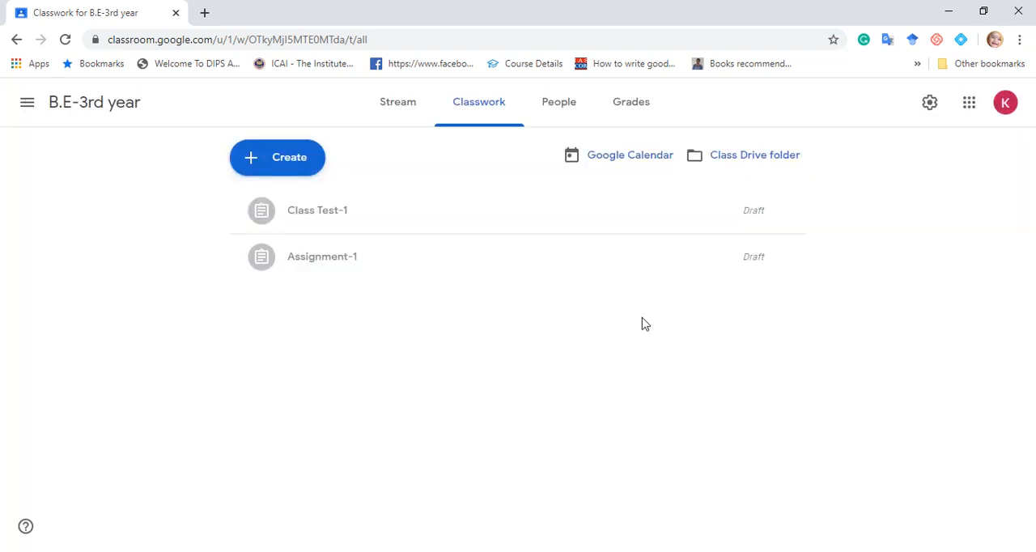
Invite a co-teacher to the class from its People page, using the teacher's suggested e-mail address.
click(567, 102)
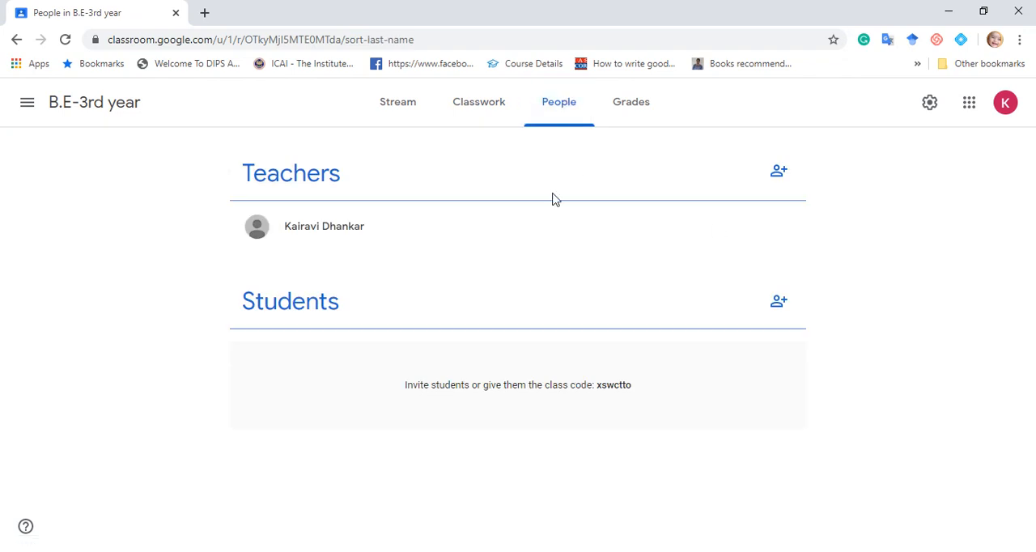
click(780, 173)
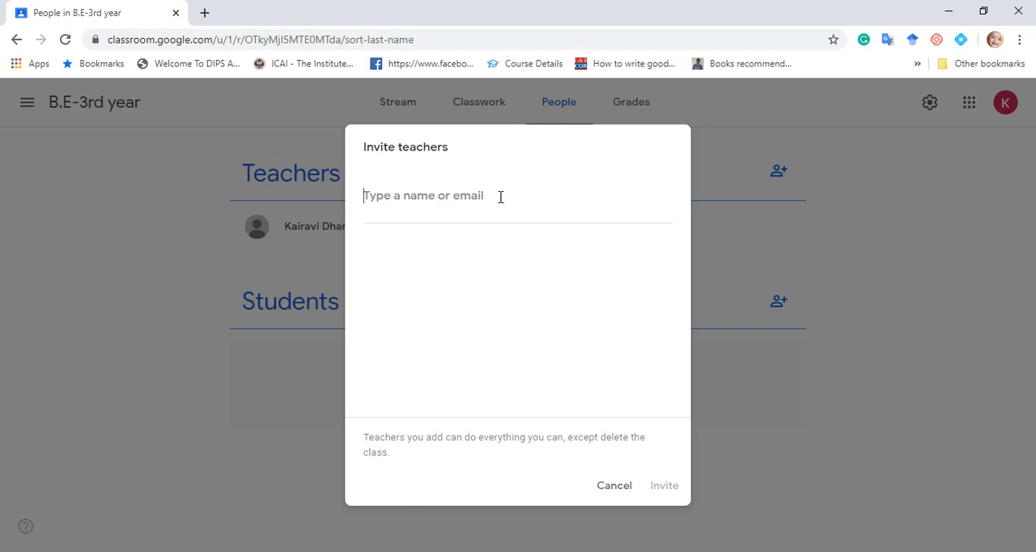
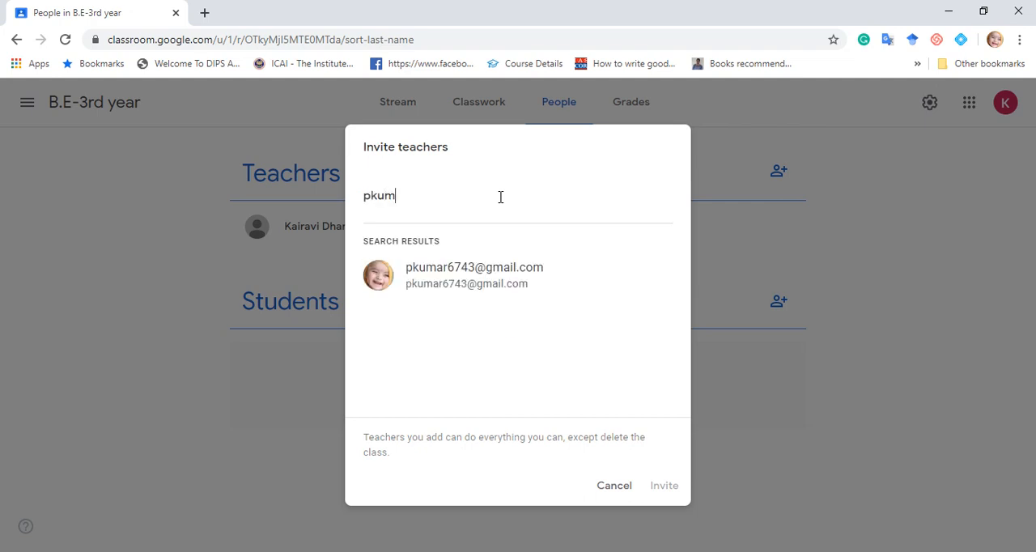
click(475, 301)
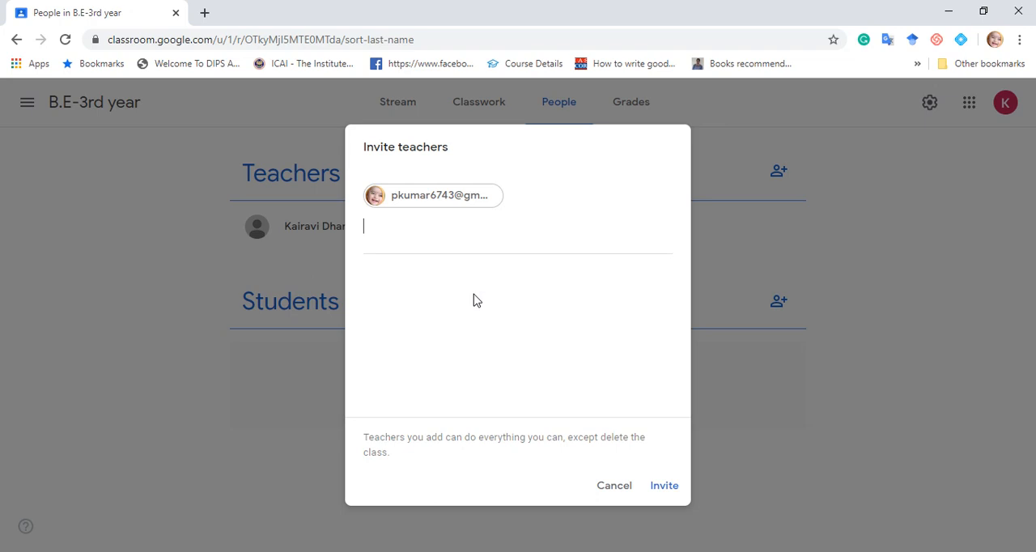
click(669, 491)
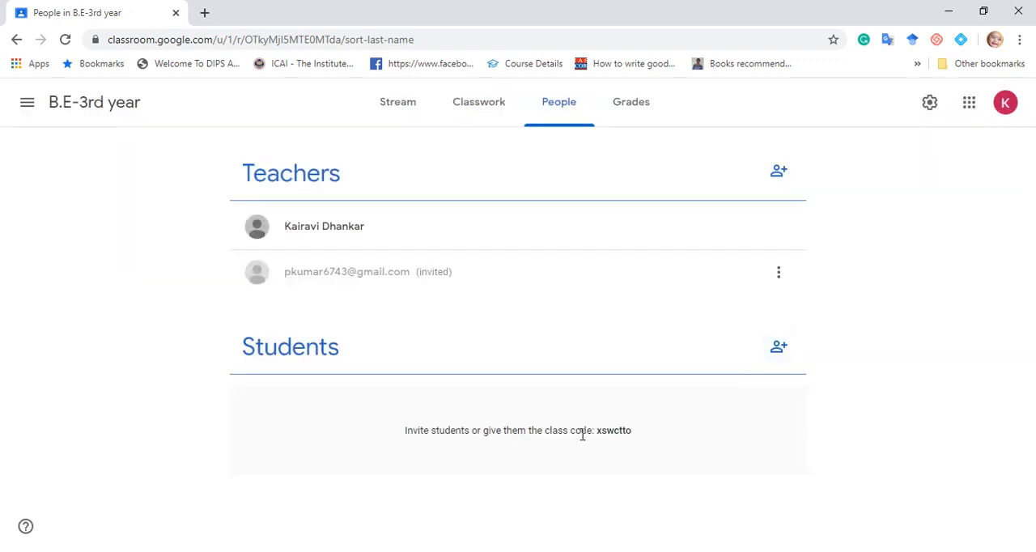
Look at the class code and the form for inviting students, and leave the form without inviting anyone.
right_click(667, 422)
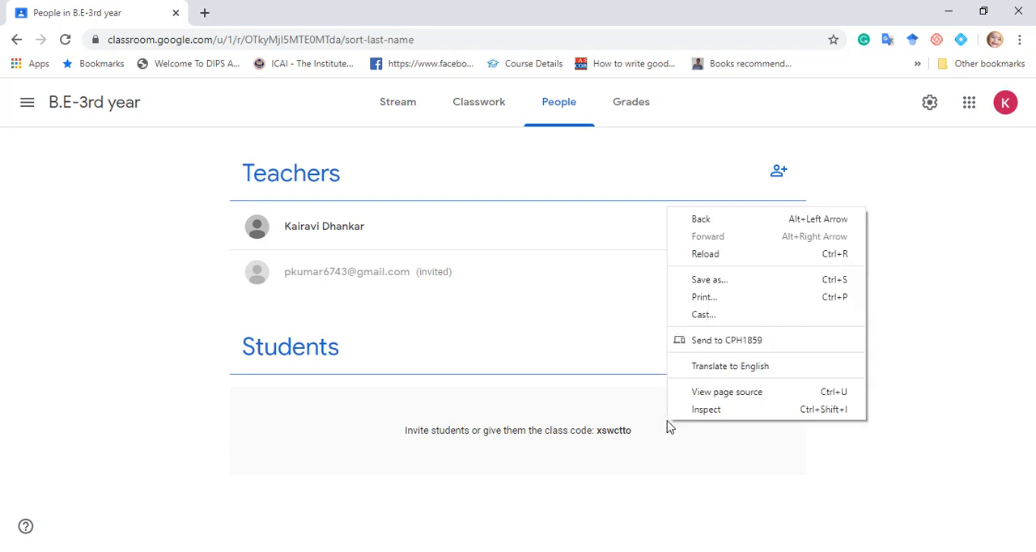
click(517, 482)
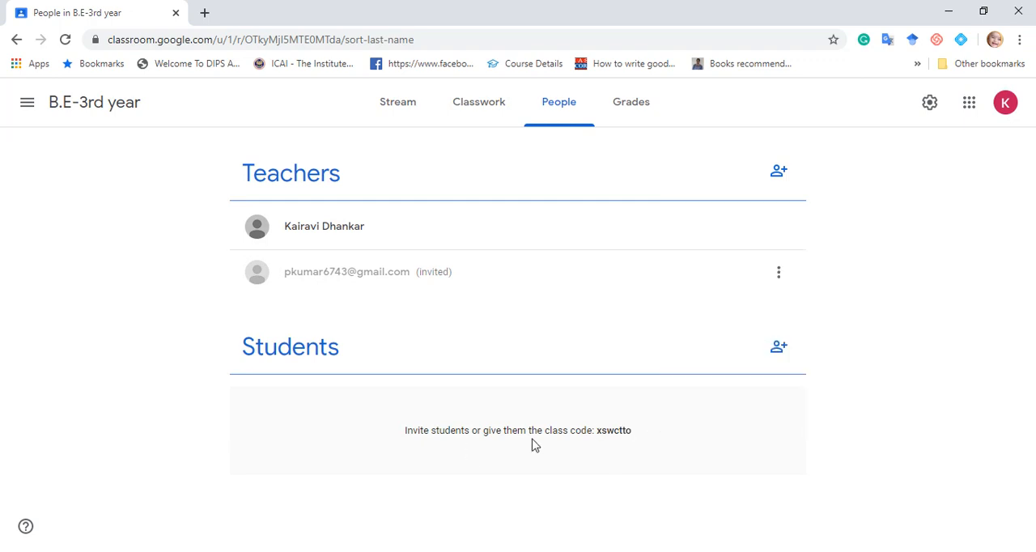
click(777, 356)
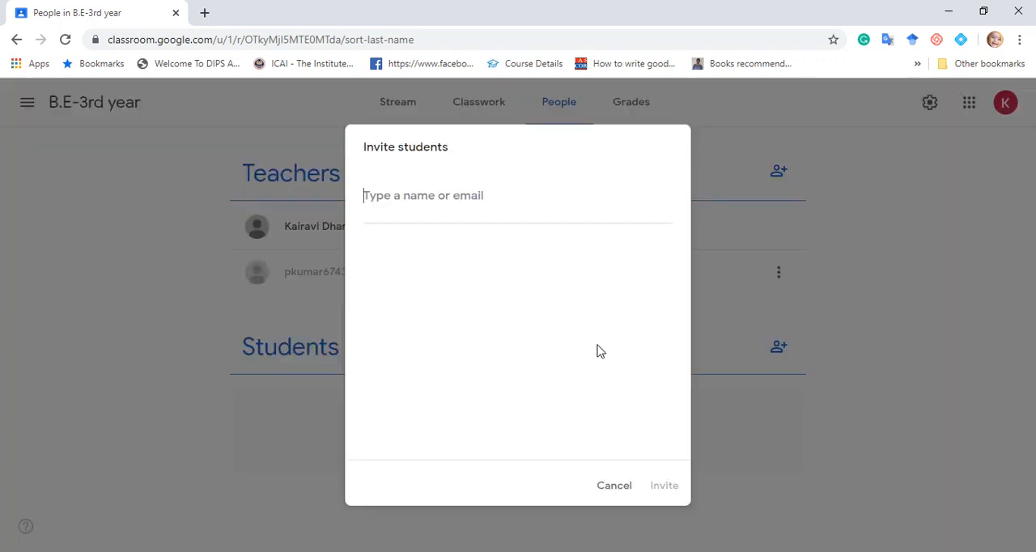
click(612, 487)
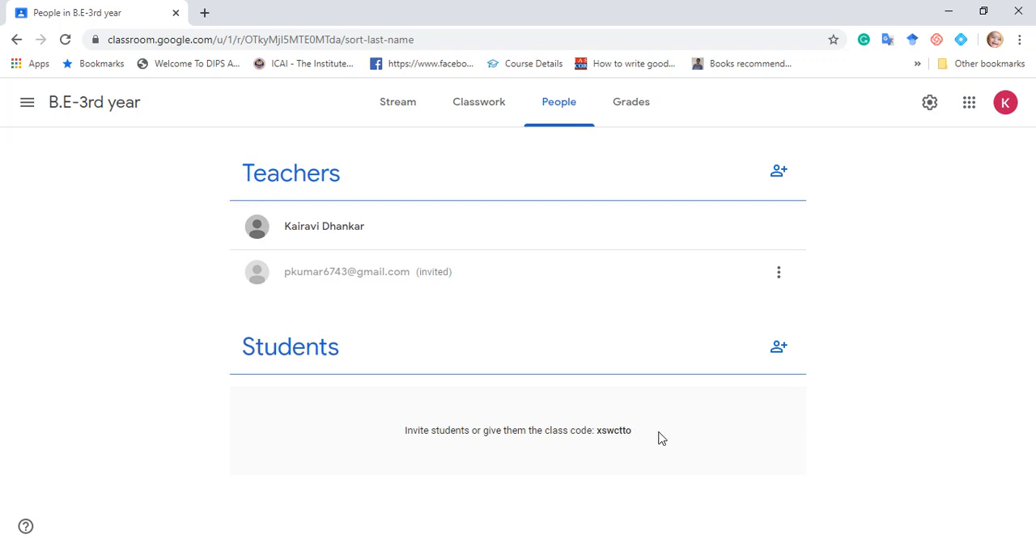
View the class's Grades page and Class Details settings, and return to the Stream without changing anything.
click(636, 124)
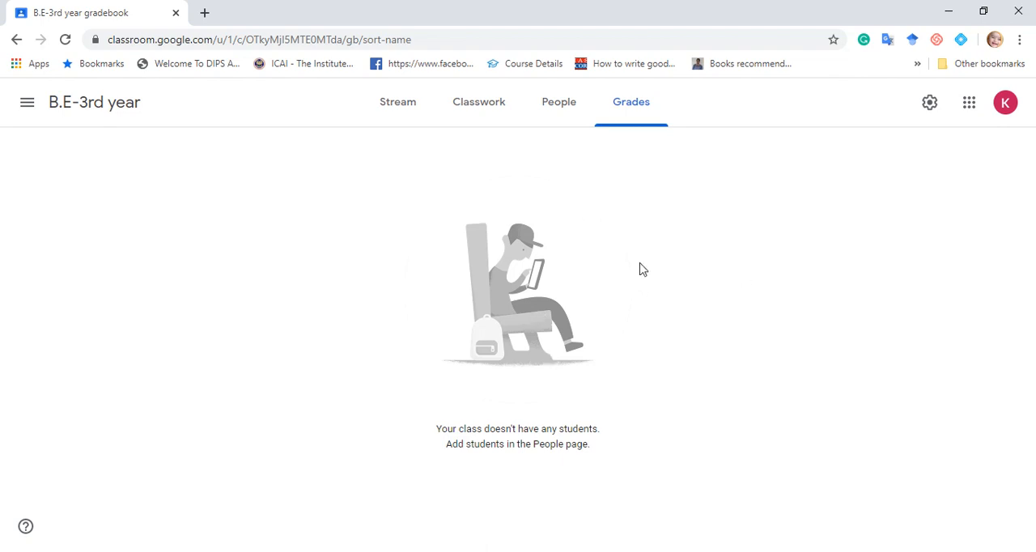
click(406, 117)
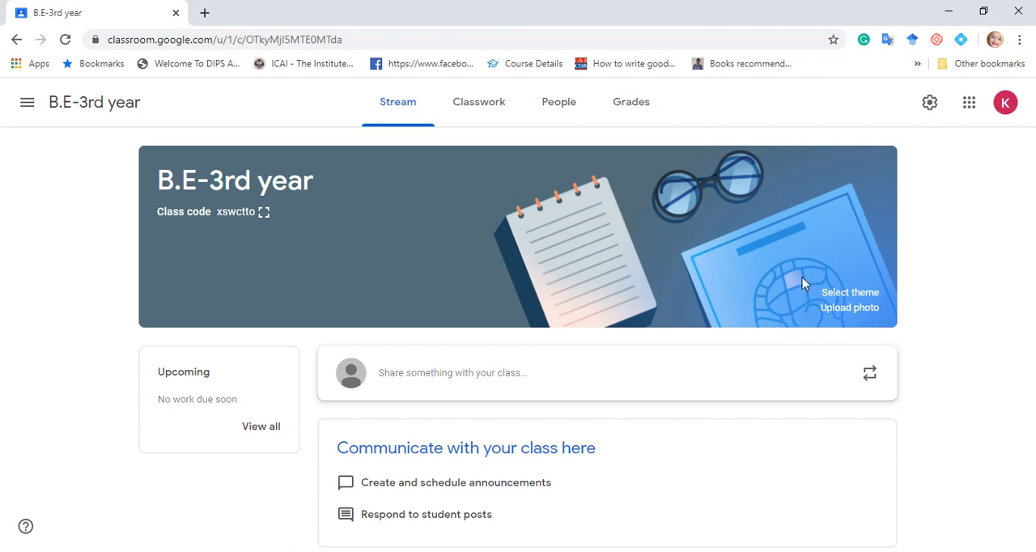
click(933, 108)
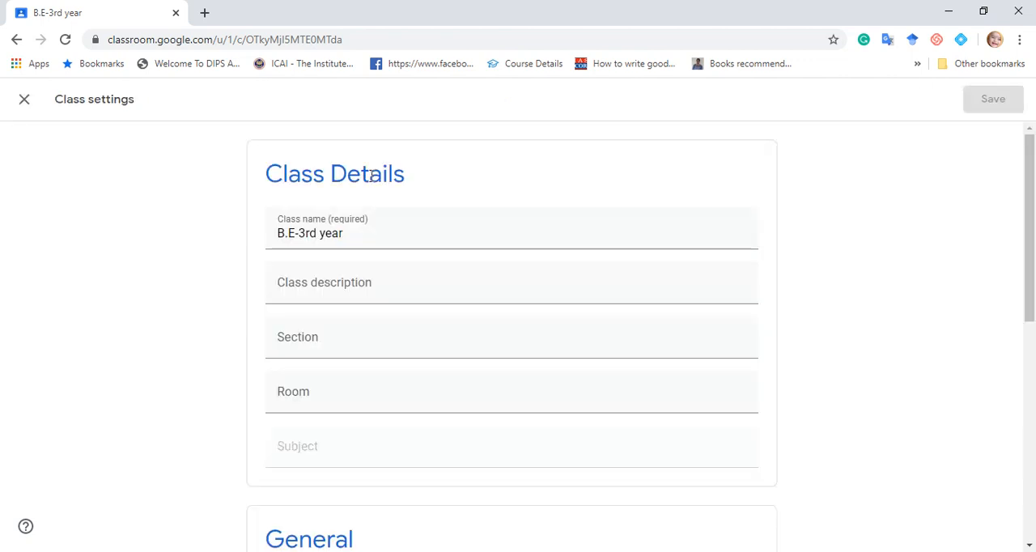
click(24, 100)
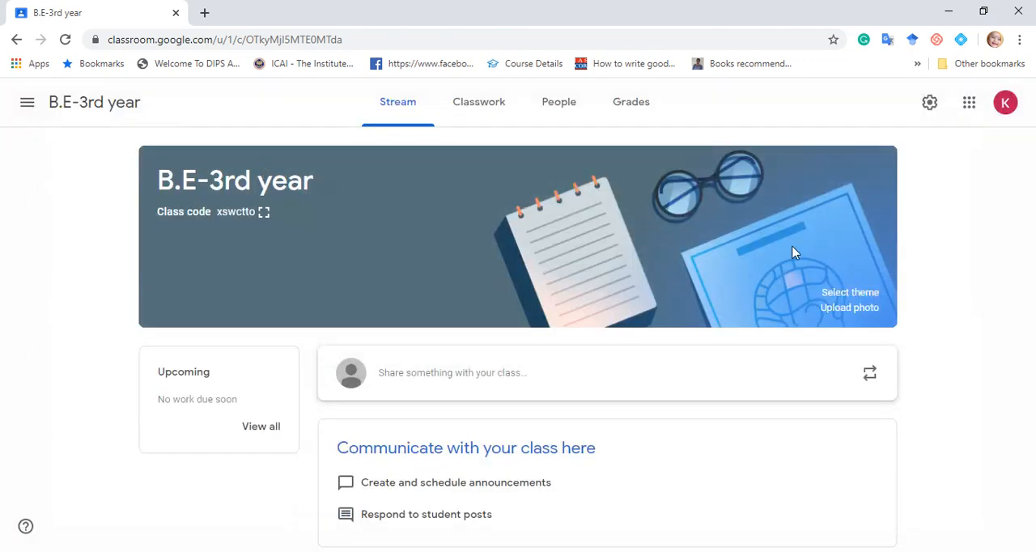